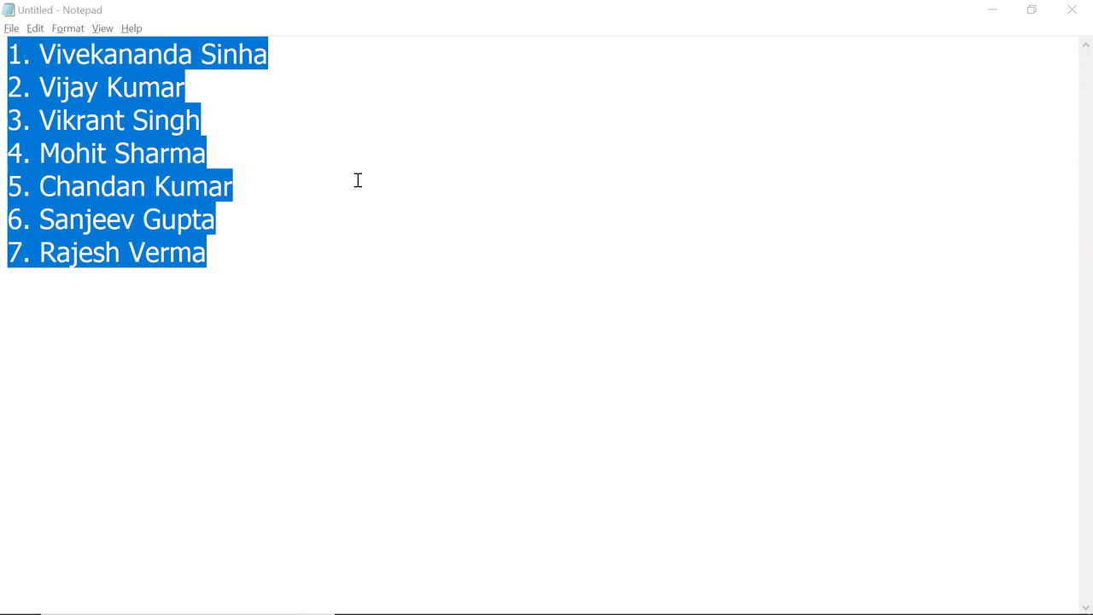
- Copy the seven-item numbered name list from Notepad, then minimize Notepad to reveal Word
click(337, 190)
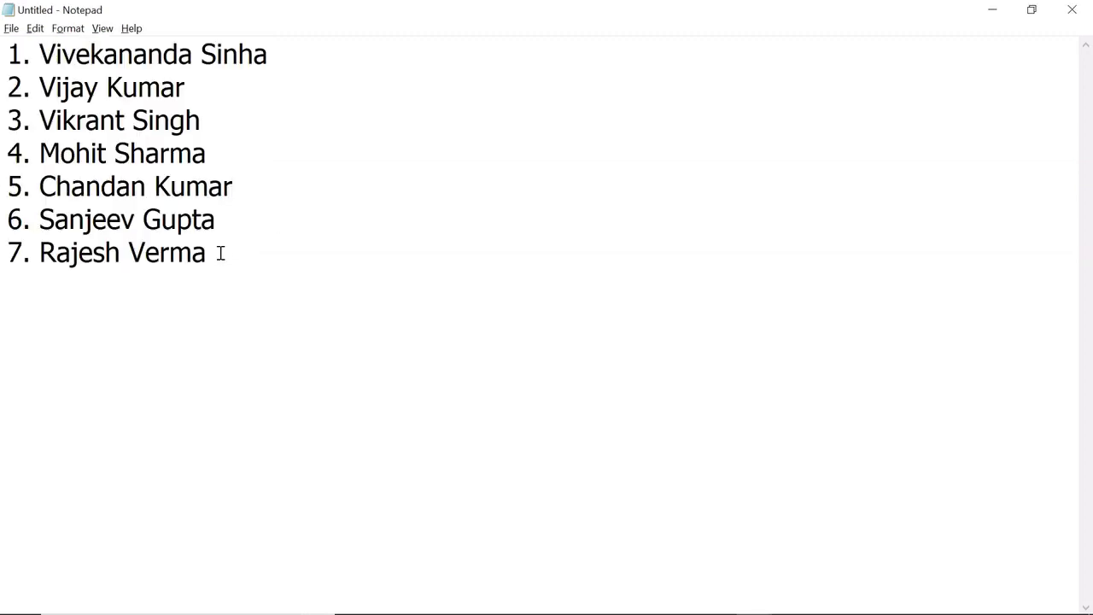
drag(193, 253, 7, 62)
key(ctrl+c)
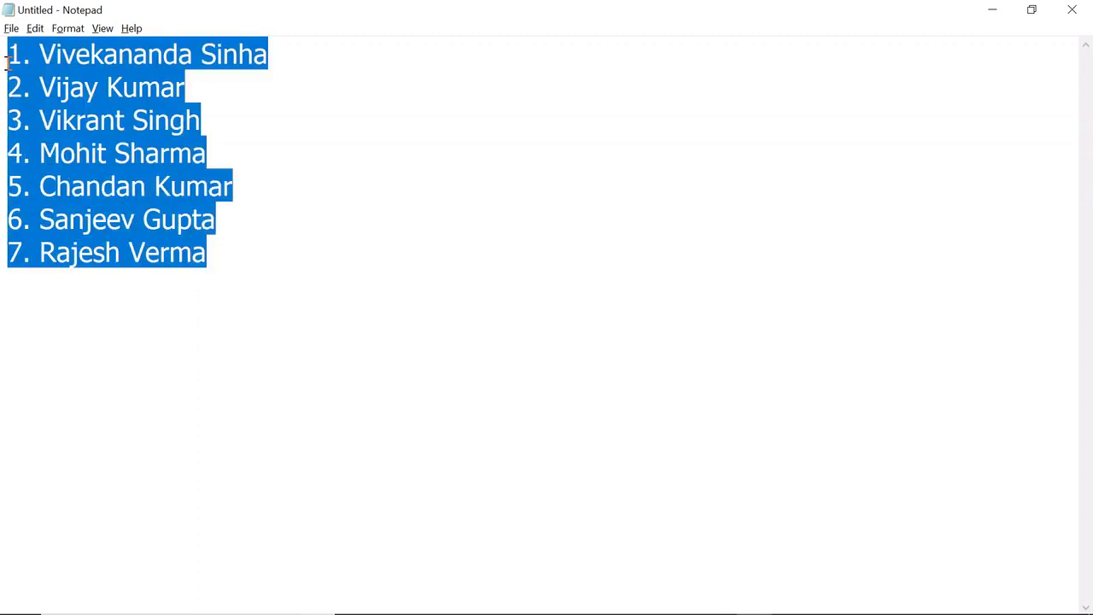
click(990, 11)
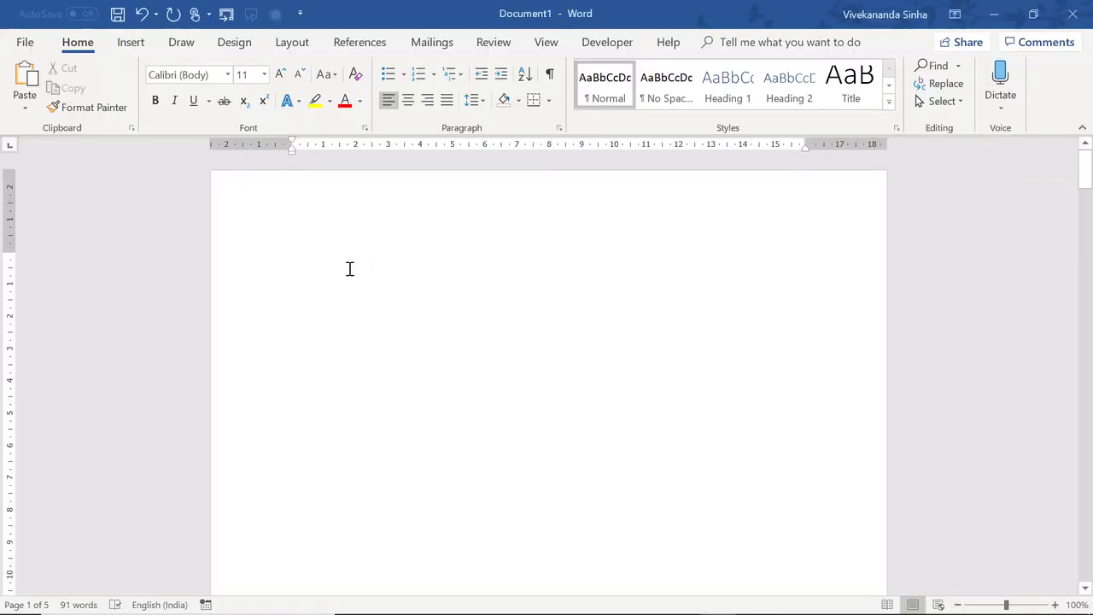
- Paste the seven-line name list onto the blank Word page
key(ctrl+v)
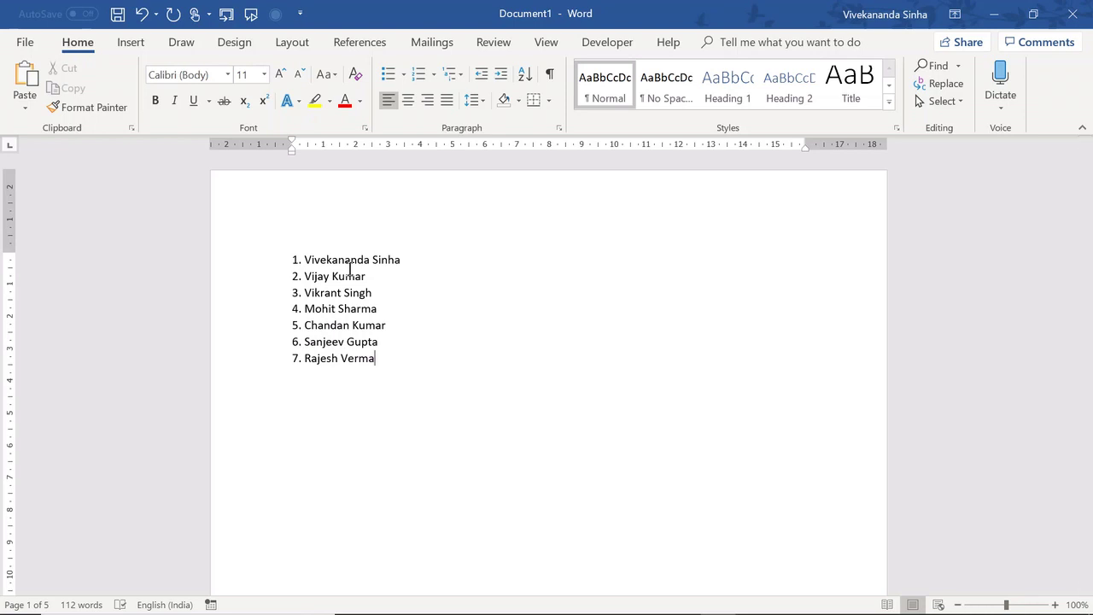
click(298, 258)
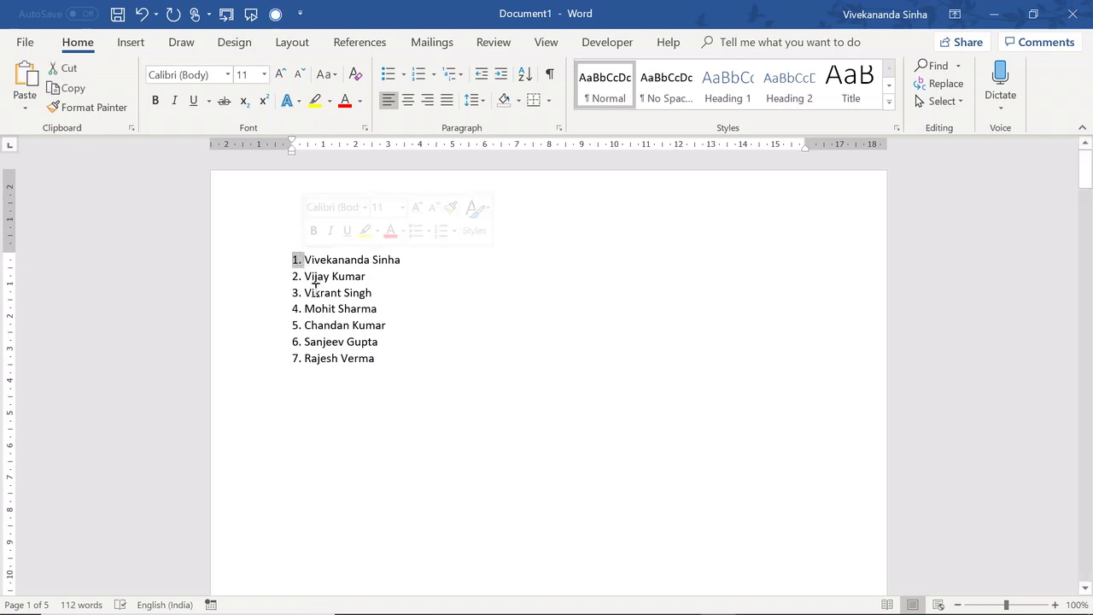
drag(293, 259, 379, 371)
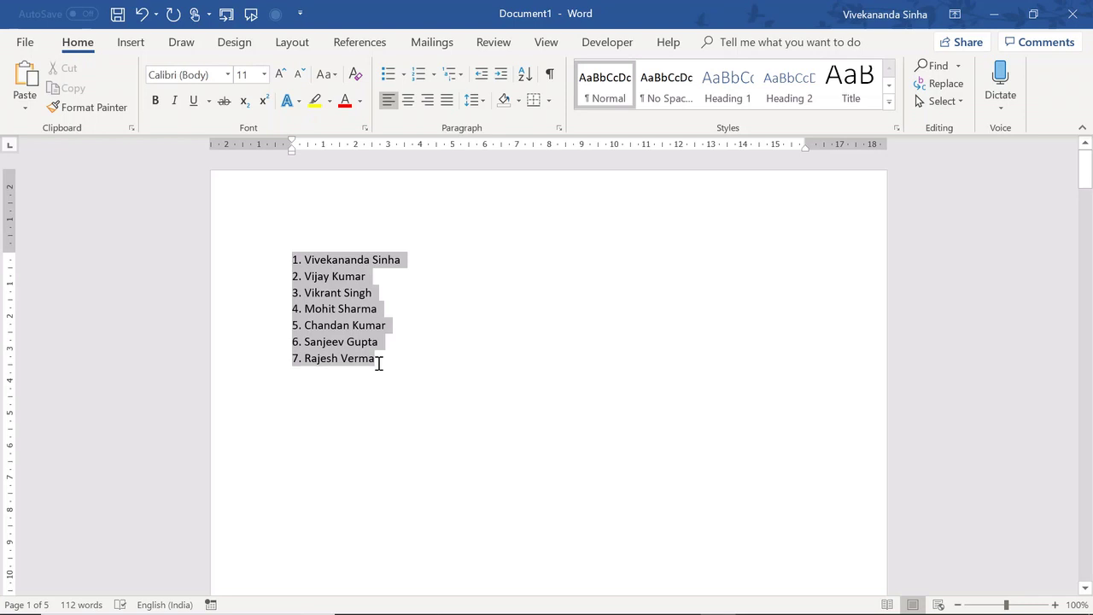
click(311, 282)
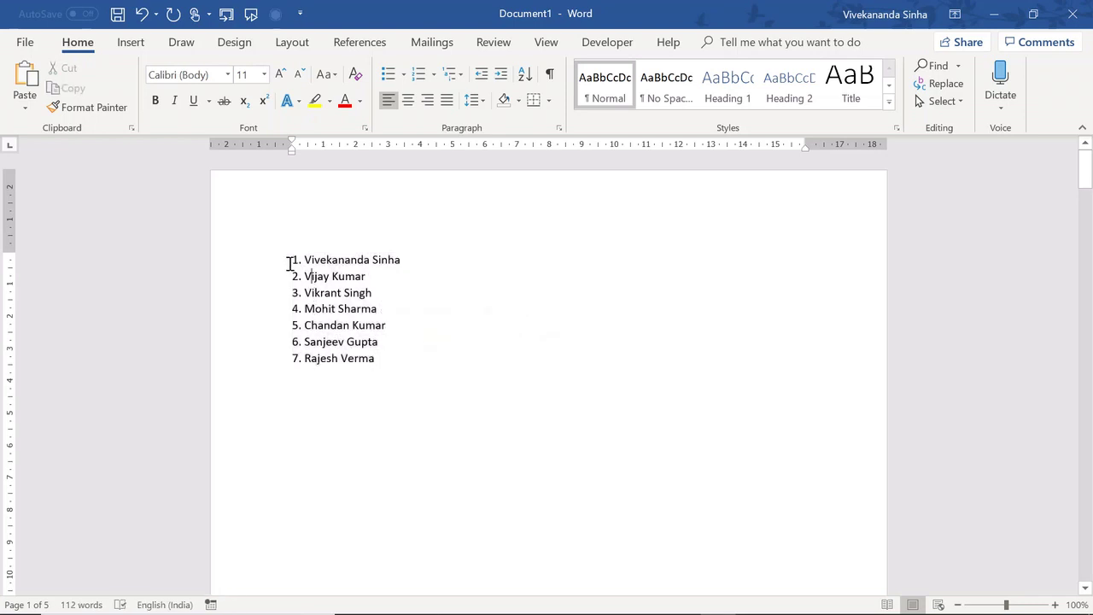
- Delete the column of leading numbers 1. to 7. using a vertical block selection
click(290, 260)
alt+drag(292, 260, 305, 355)
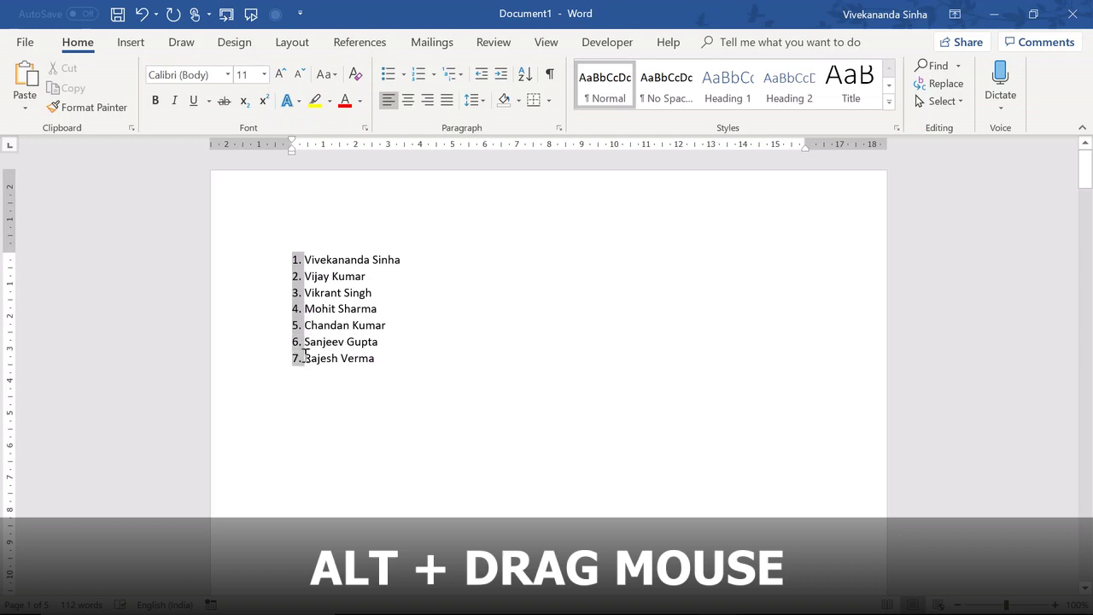
alt+drag(306, 357, 305, 357)
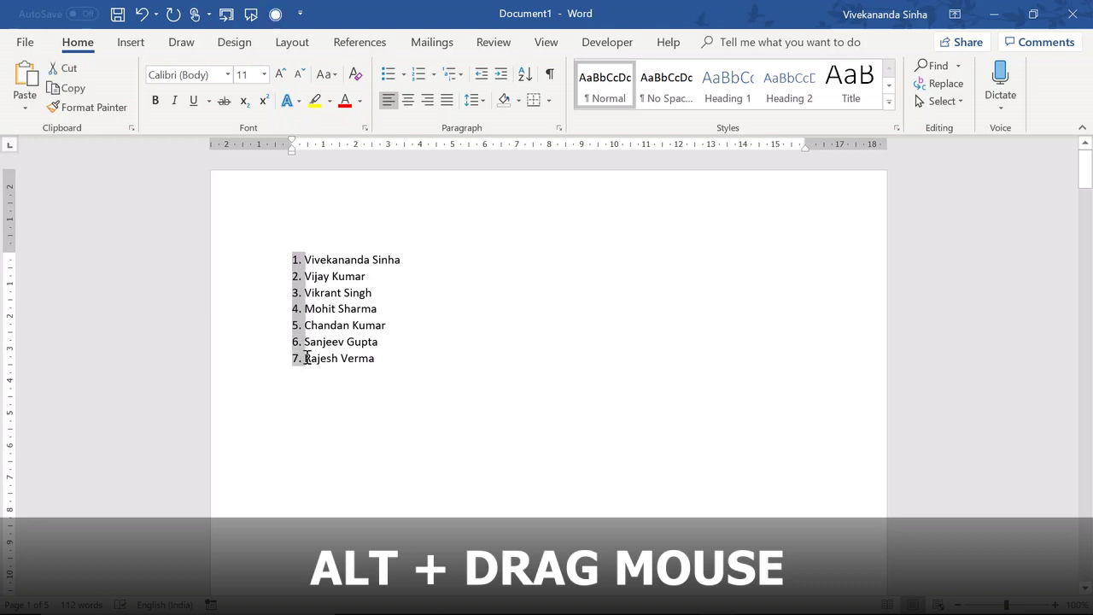
key(Delete)
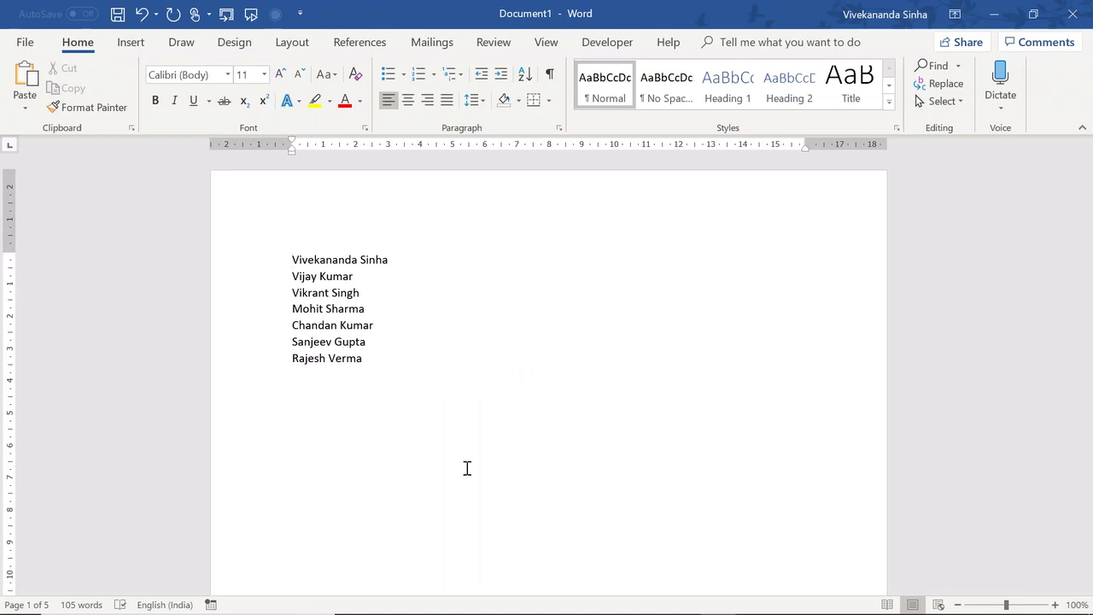
- Move the third data row of the Name/Gender/Location table down two positions
scroll(467, 468, down, 2)
scroll(467, 468, down, 2)
scroll(467, 468, down, 2)
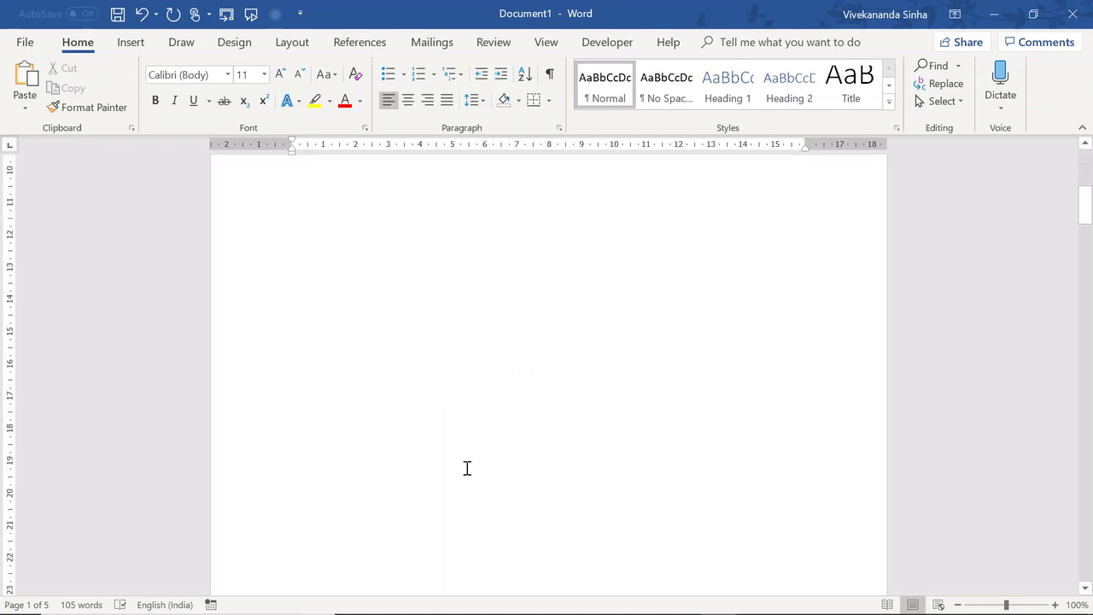
scroll(468, 468, down, 3)
scroll(467, 468, down, 6)
scroll(467, 468, down, 3)
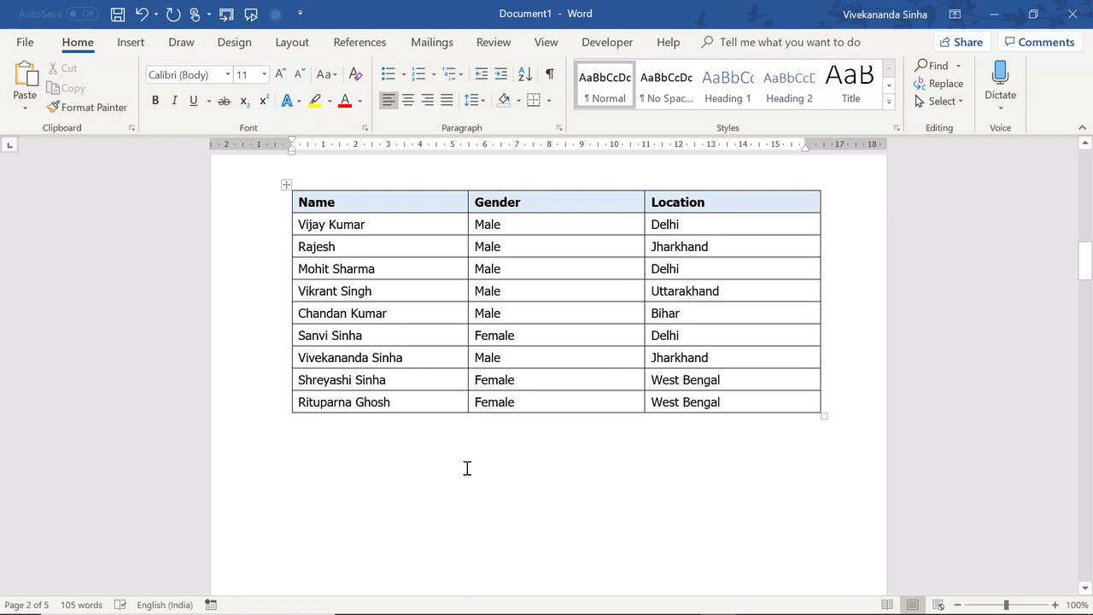
click(406, 272)
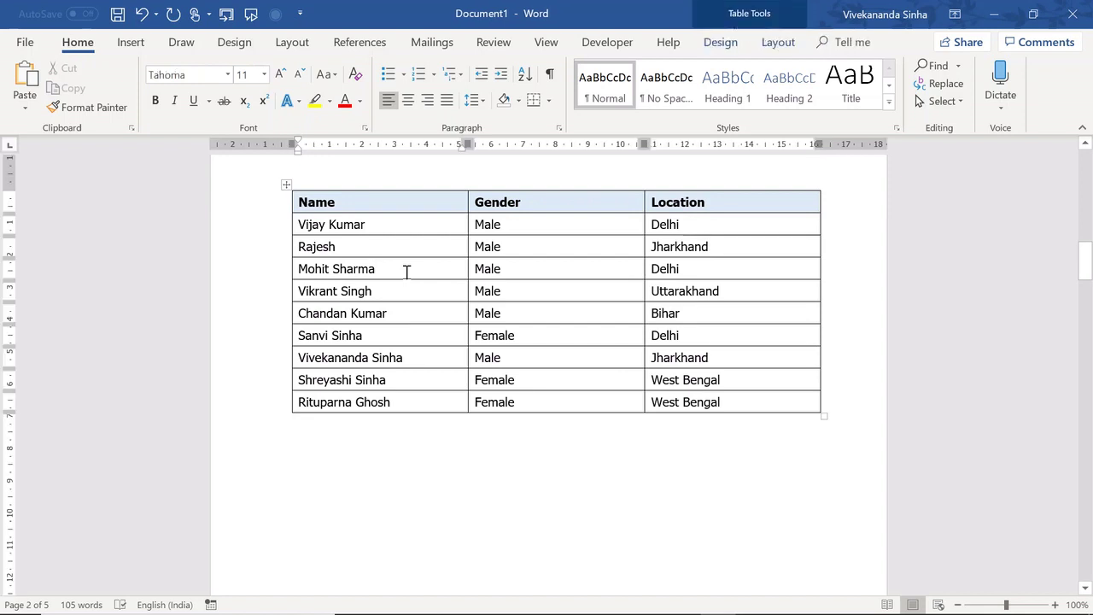
click(293, 270)
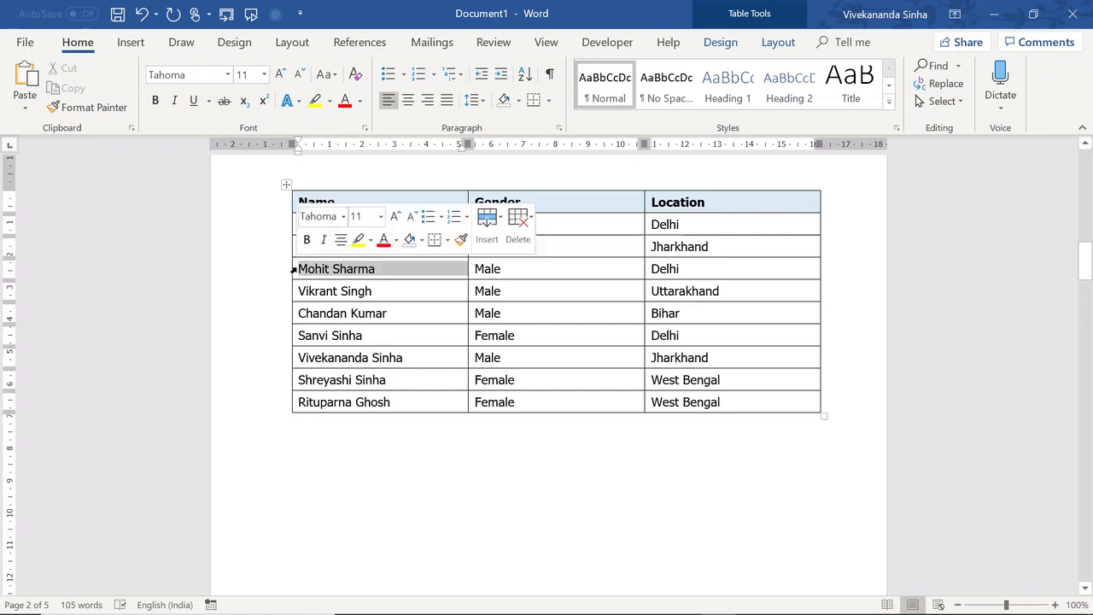
click(340, 291)
drag(330, 267, 695, 282)
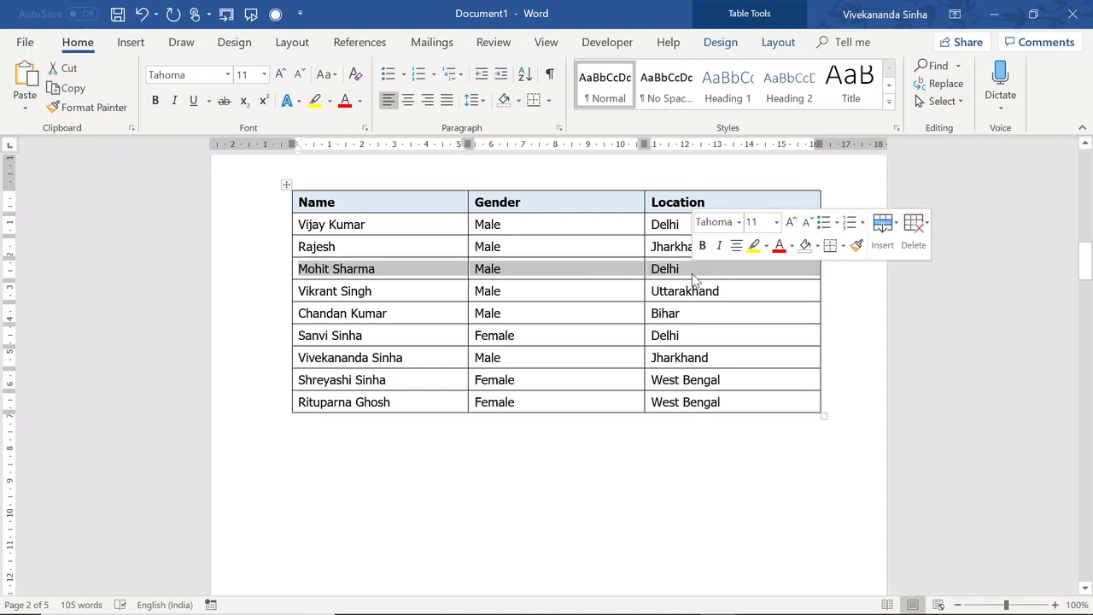
click(395, 270)
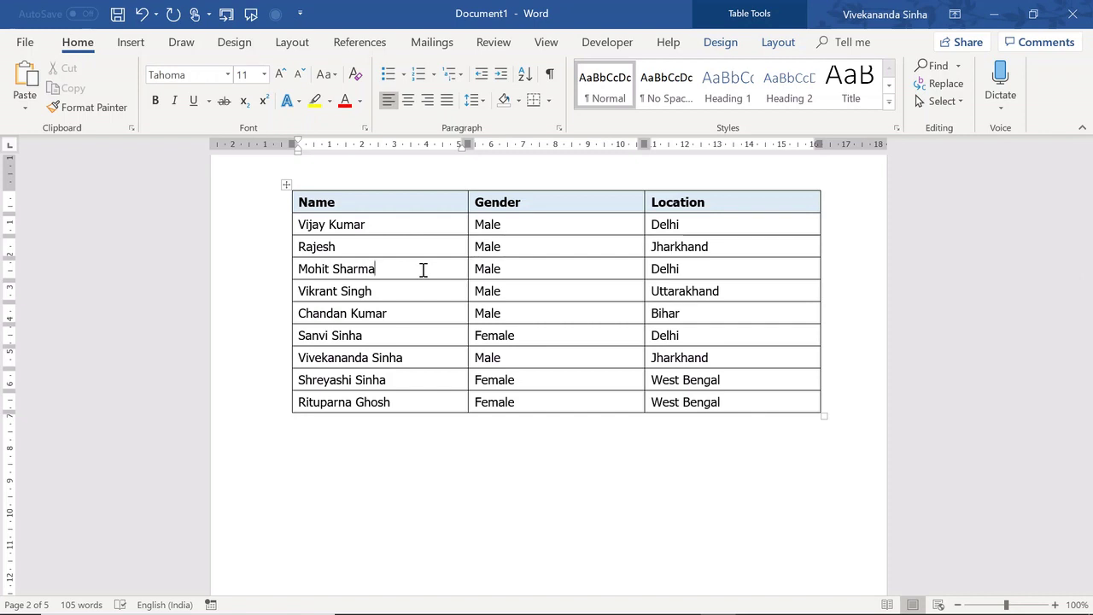
key(alt+shift+Down)
key(alt+shift+Down)
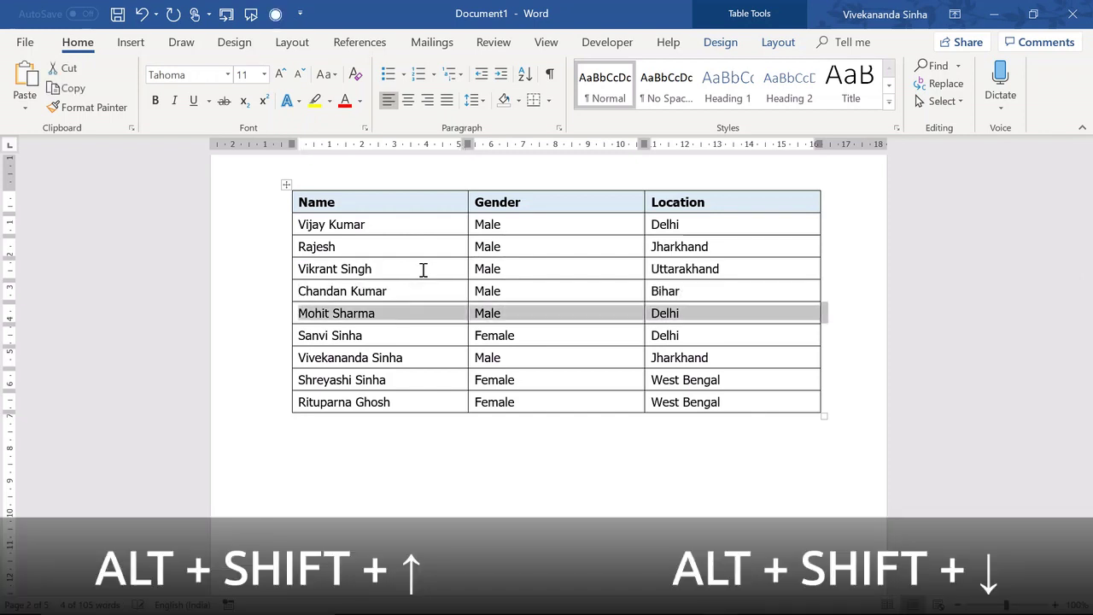
key(alt+shift+Down)
key(alt+shift+Down)
key(alt+shift+Down)
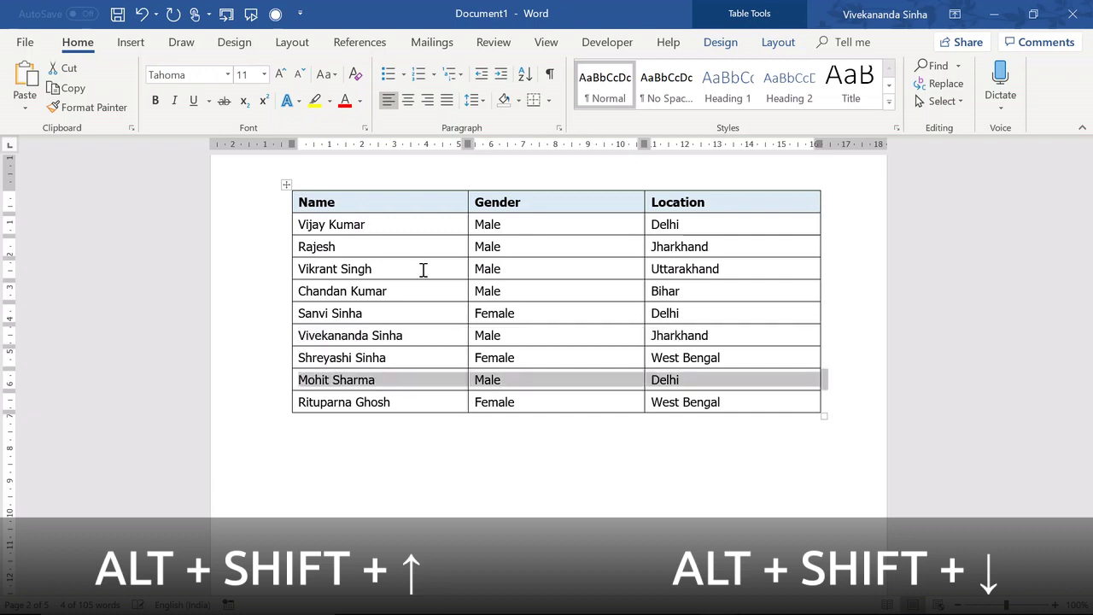
- Move the seventh data row up two positions to sit second in the table
click(424, 335)
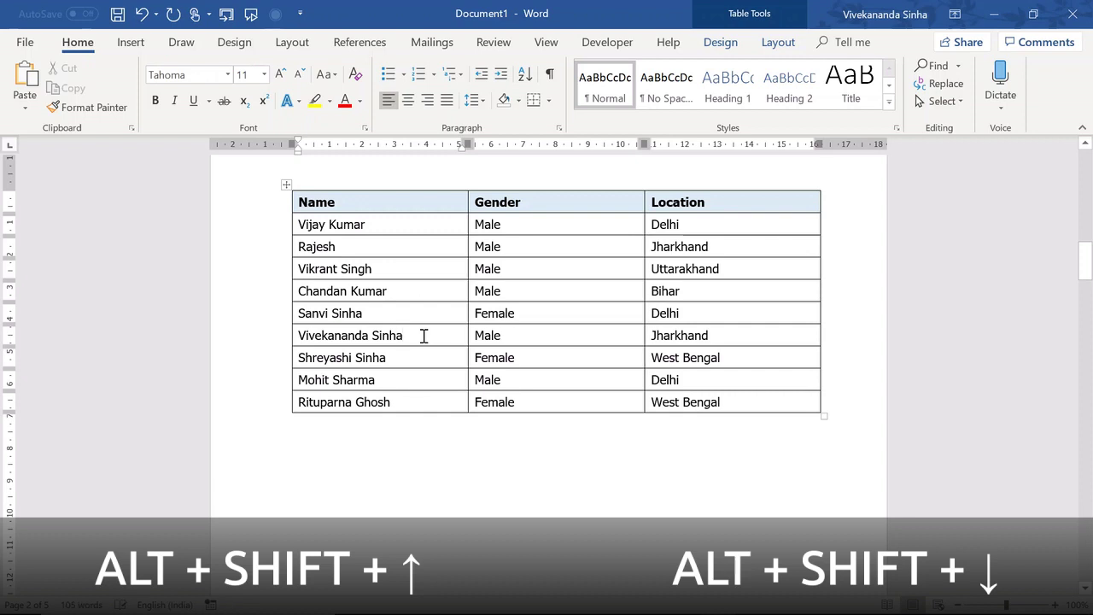
key(alt+shift+Up)
key(alt+shift+Up)
key(alt+shift+Up)
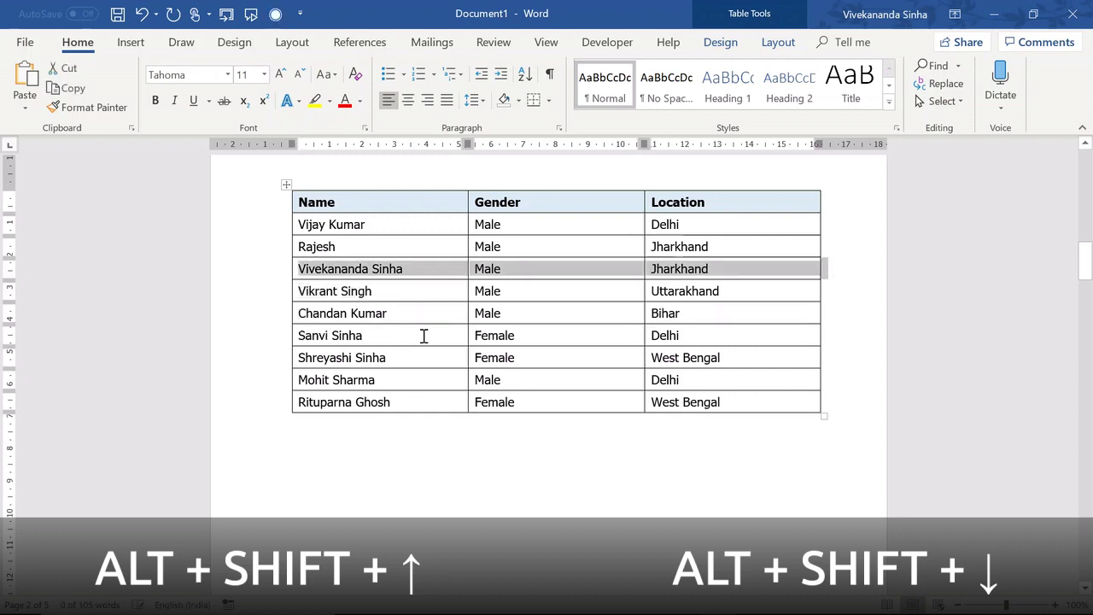
key(alt+shift+Up)
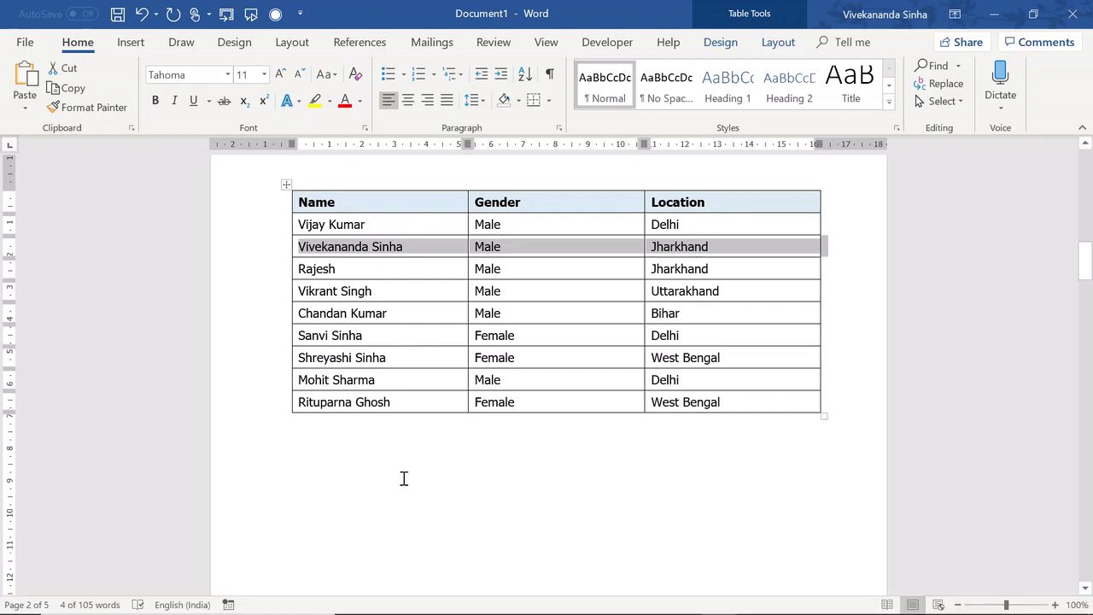
scroll(403, 478, down, 4)
scroll(404, 478, down, 4)
scroll(404, 478, down, 3)
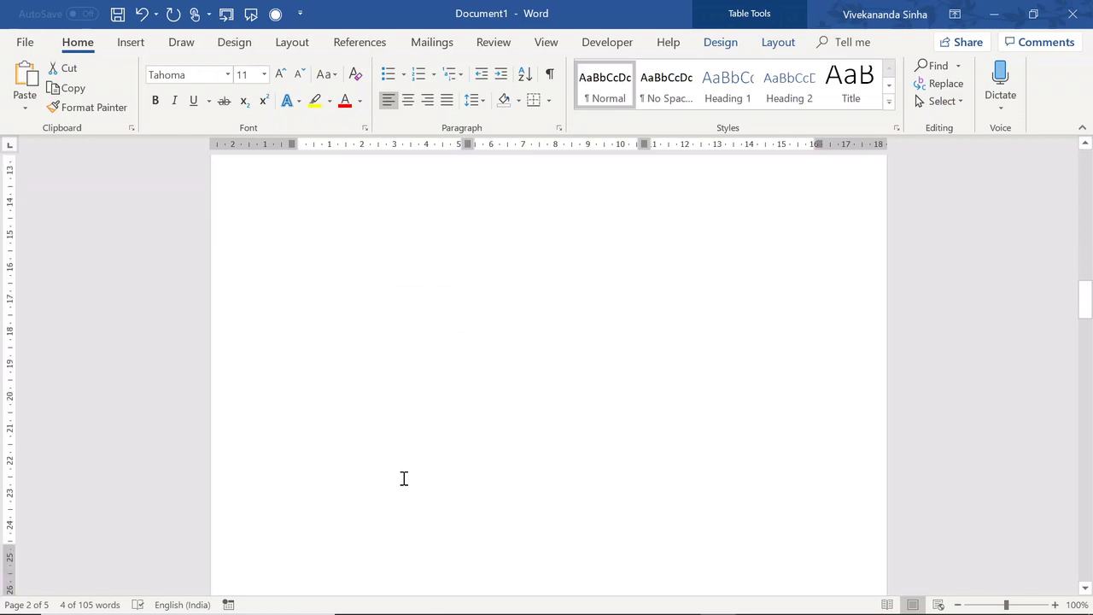
scroll(404, 478, down, 3)
scroll(404, 478, down, 4)
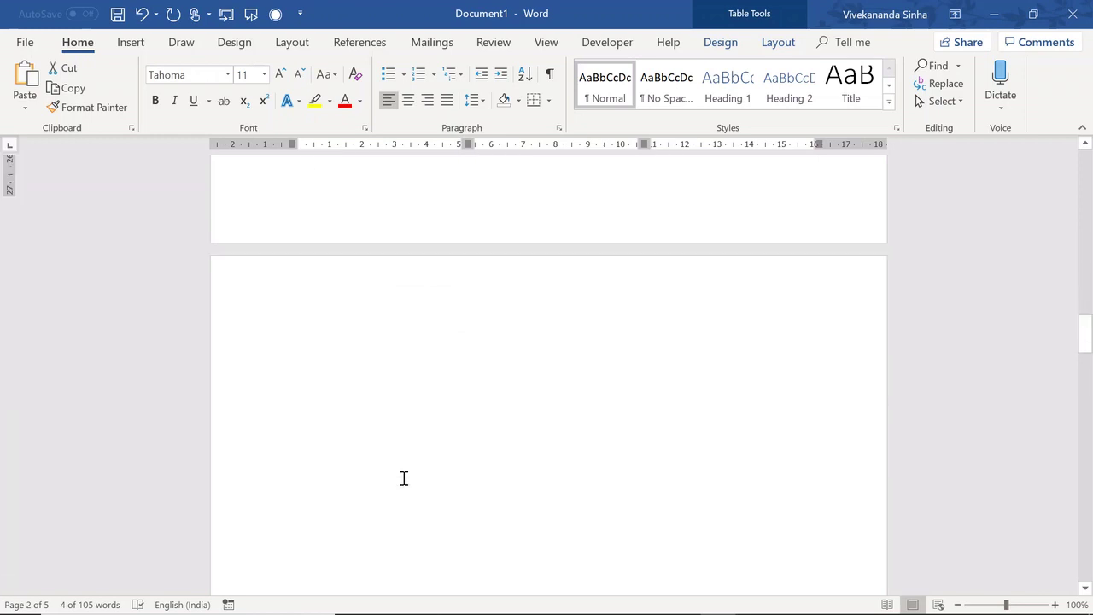
- Create thin, thick and double horizontal lines on page 3 by typing ---, ___ and ===
click(334, 353)
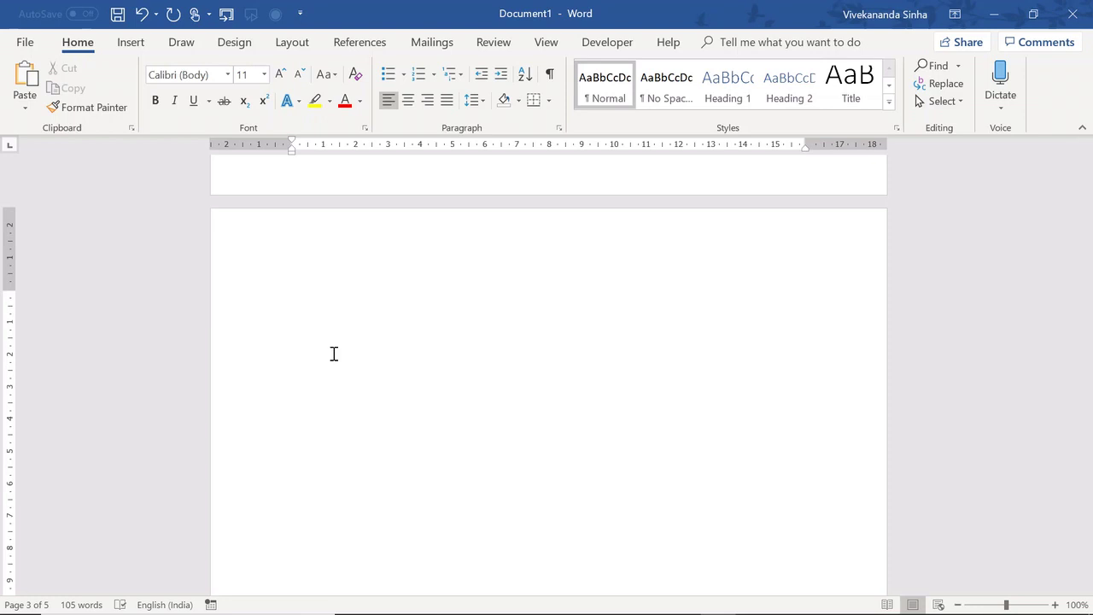
text(--)
text(-)
key(Return)
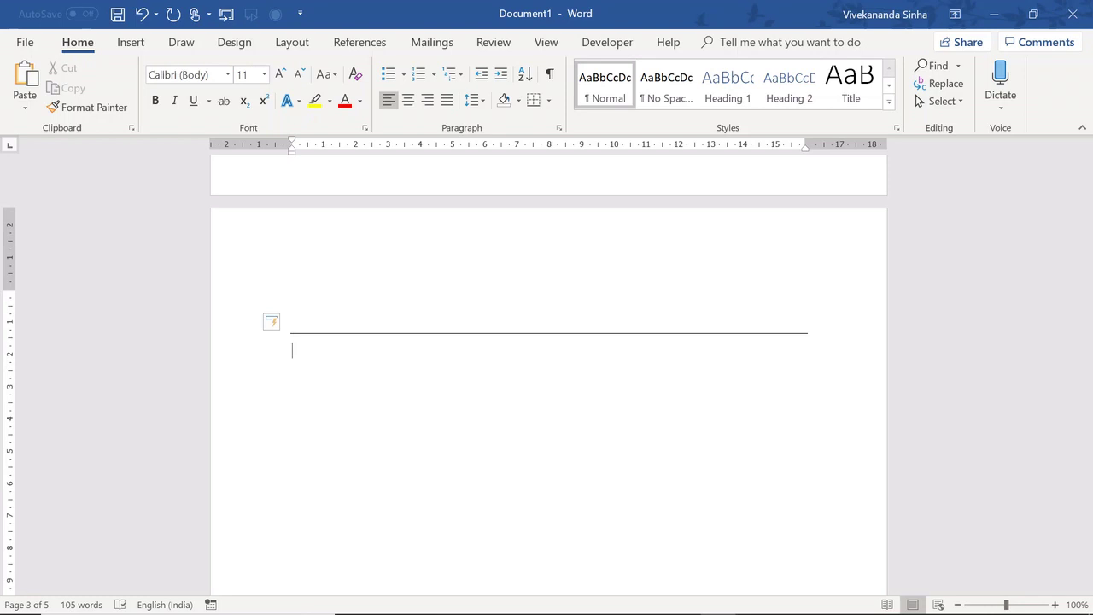
text(__)
text(_)
key(Return)
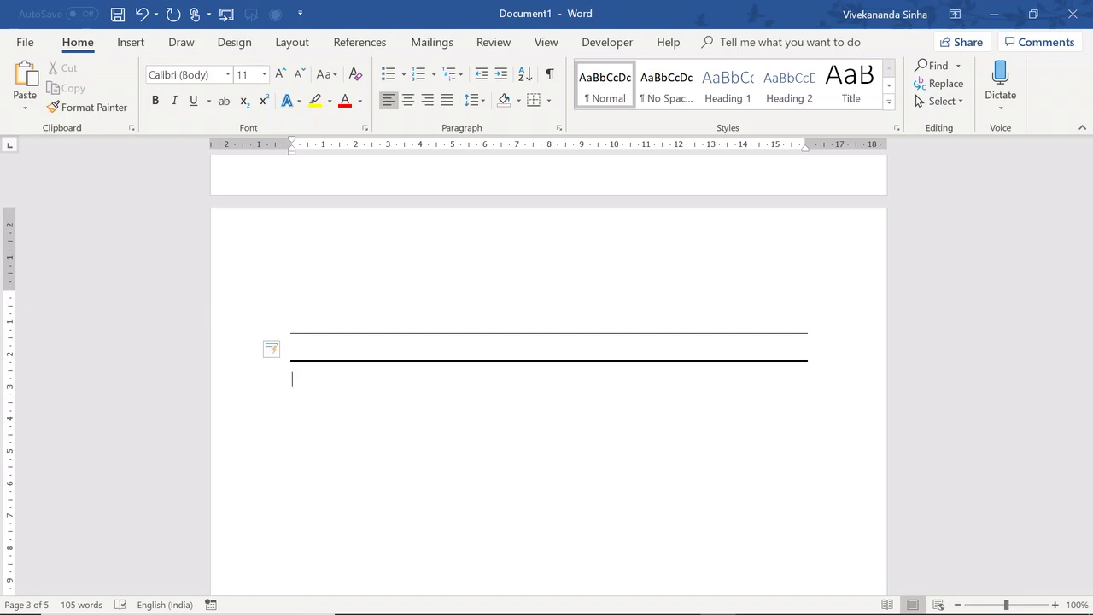
text(=)
text(==)
key(Return)
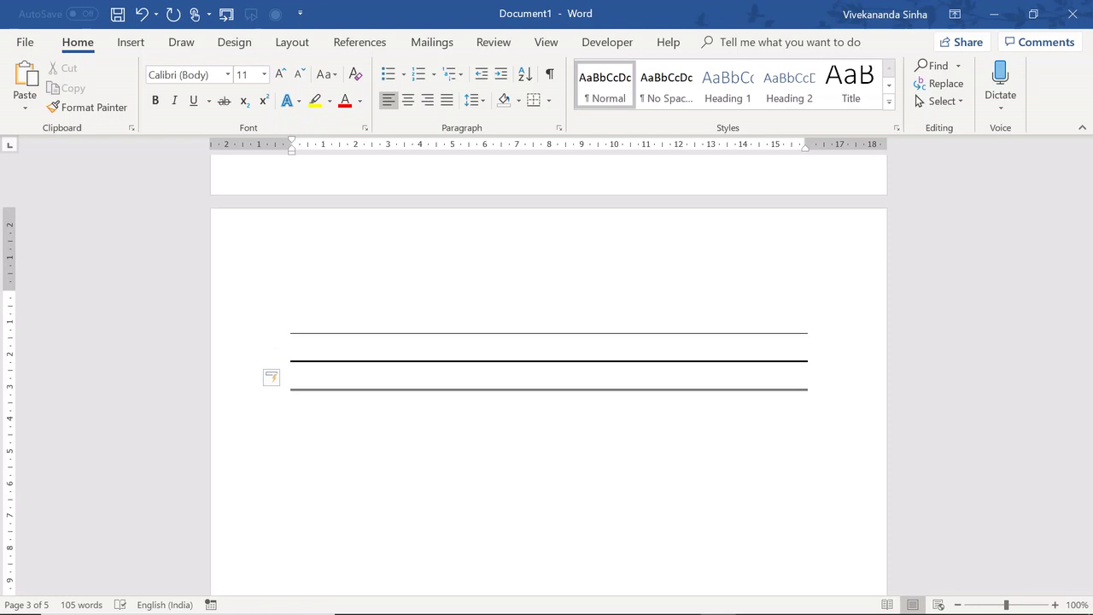
- Add triple, dotted and wavy lines by typing ###, *** and ~~~
text(###)
key(Return)
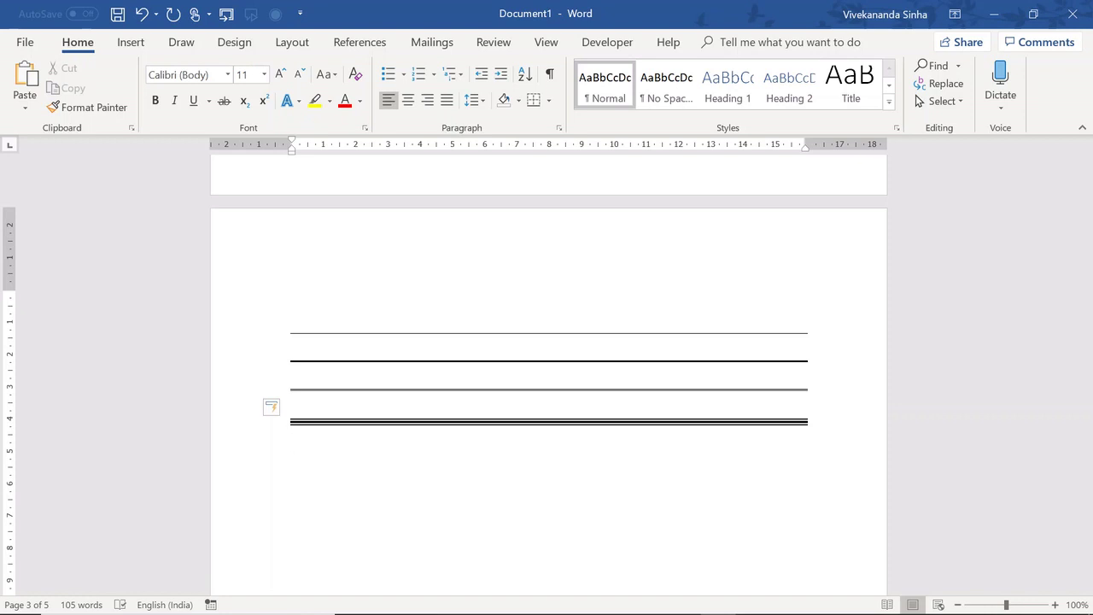
text(**)
text(*)
key(Return)
text(~~~)
key(Return)
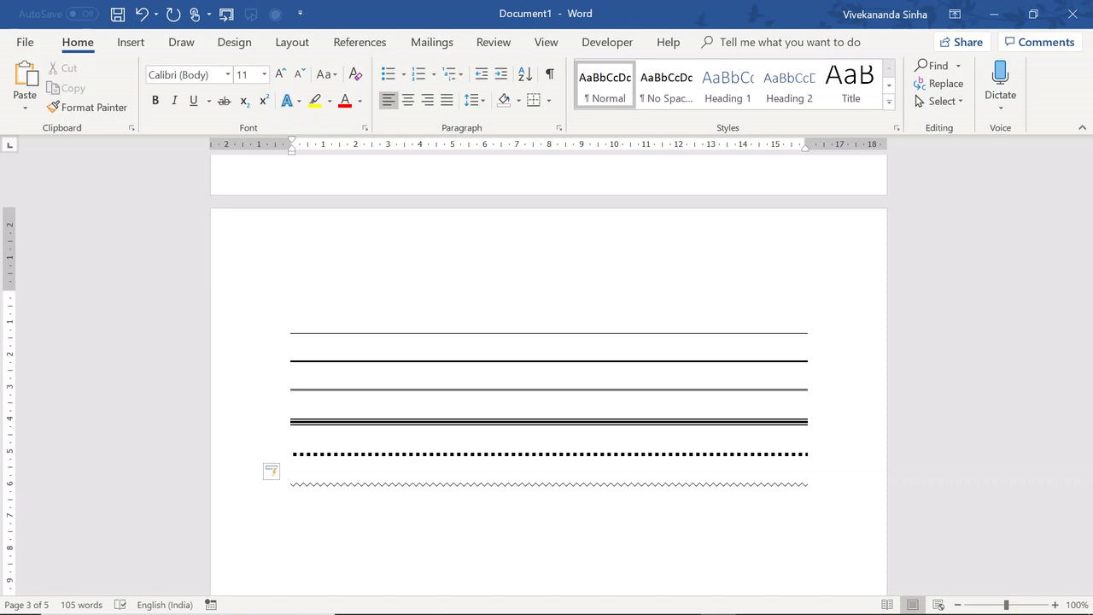
- Type a name in capitals on a new line and underline it with an === rule
key(Return)
text(VIVE)
text(KANANDA)
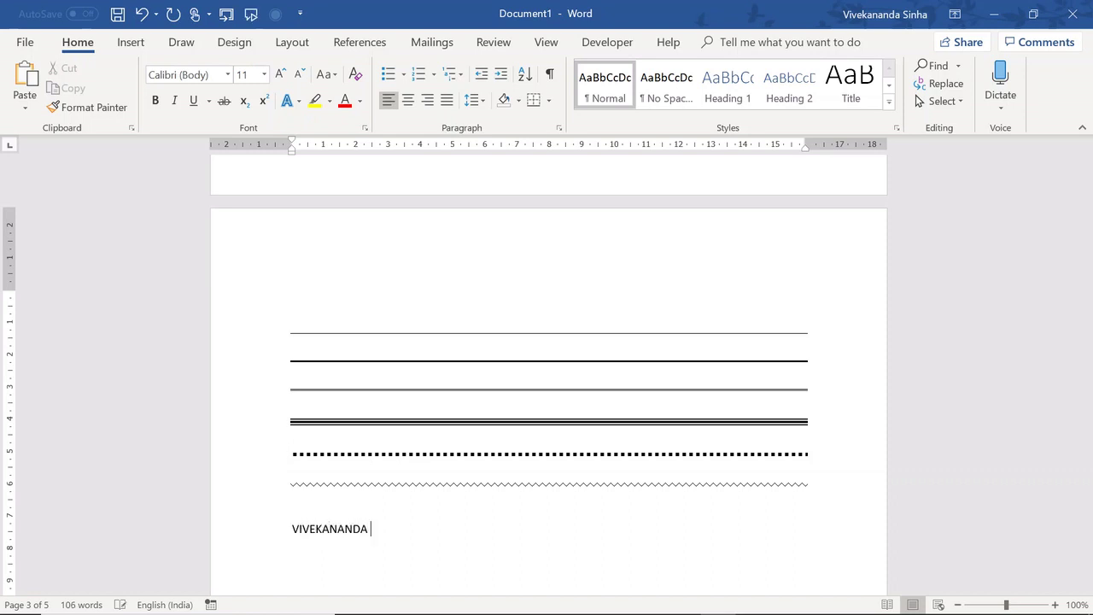
text( SINHA)
key(Return)
text(===)
key(Return)
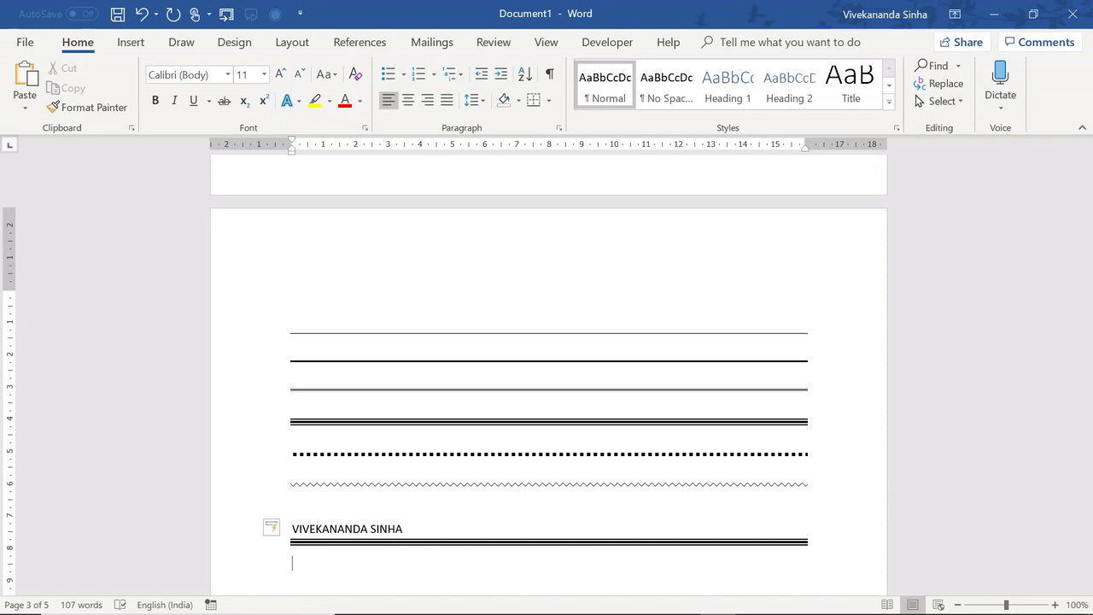
- Scroll to the page 4 sales table and place the cursor in the empty TOTAL Sales cell
scroll(515, 372, down, 3)
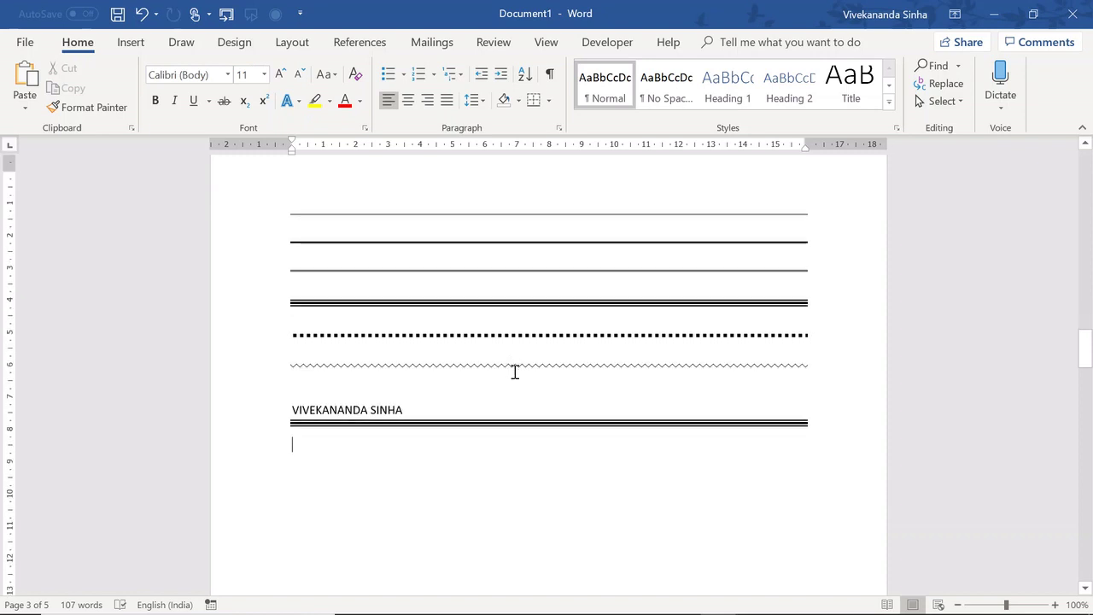
scroll(515, 371, down, 3)
scroll(515, 371, down, 2)
scroll(515, 372, down, 2)
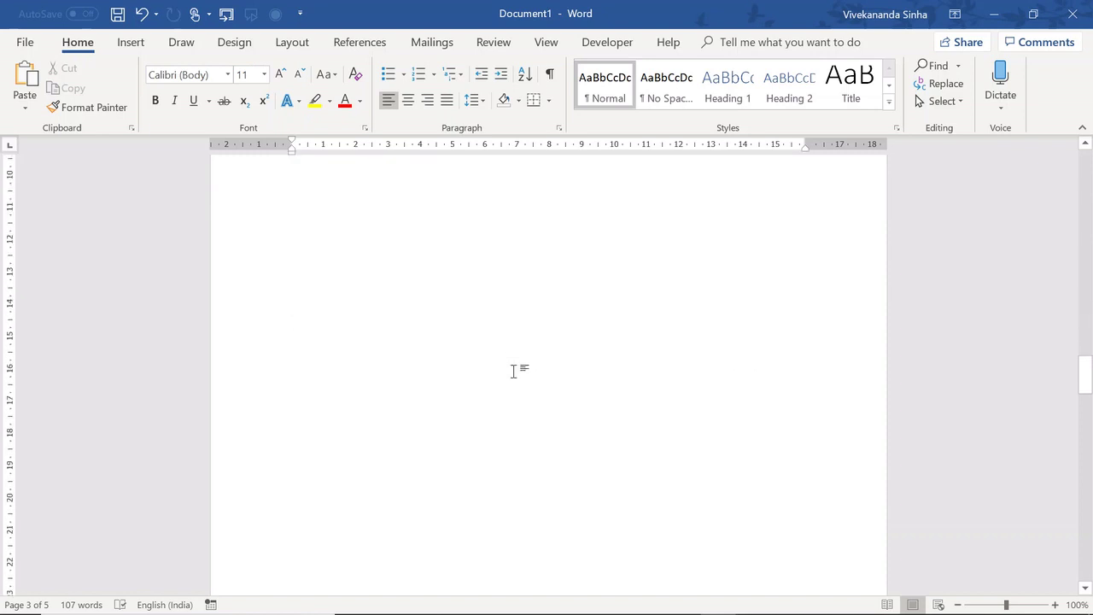
scroll(515, 371, down, 1)
scroll(515, 371, down, 5)
scroll(514, 371, down, 3)
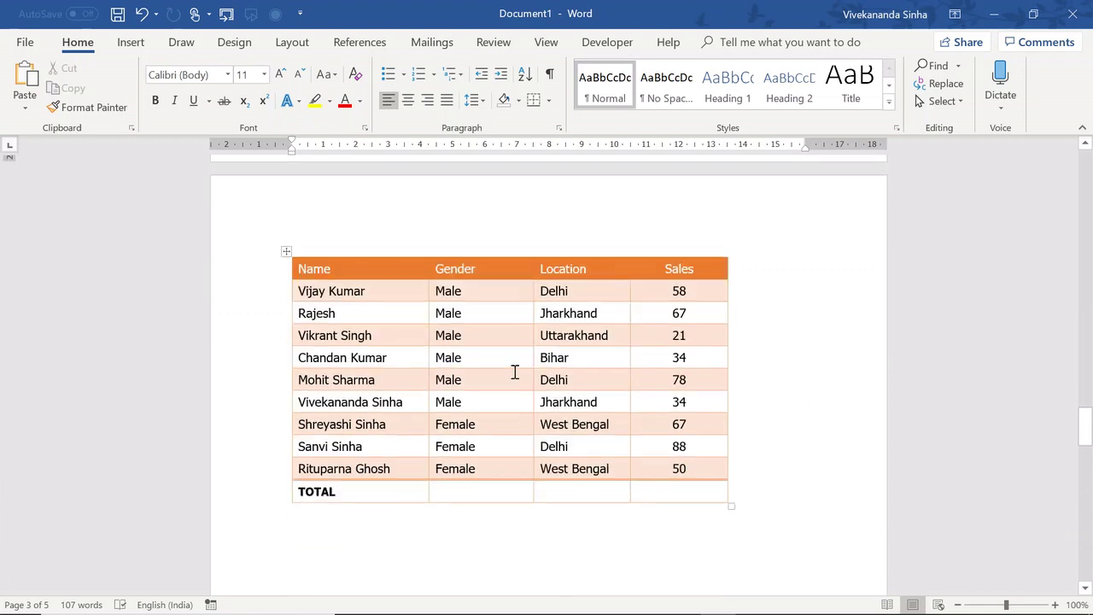
scroll(515, 371, down, 1)
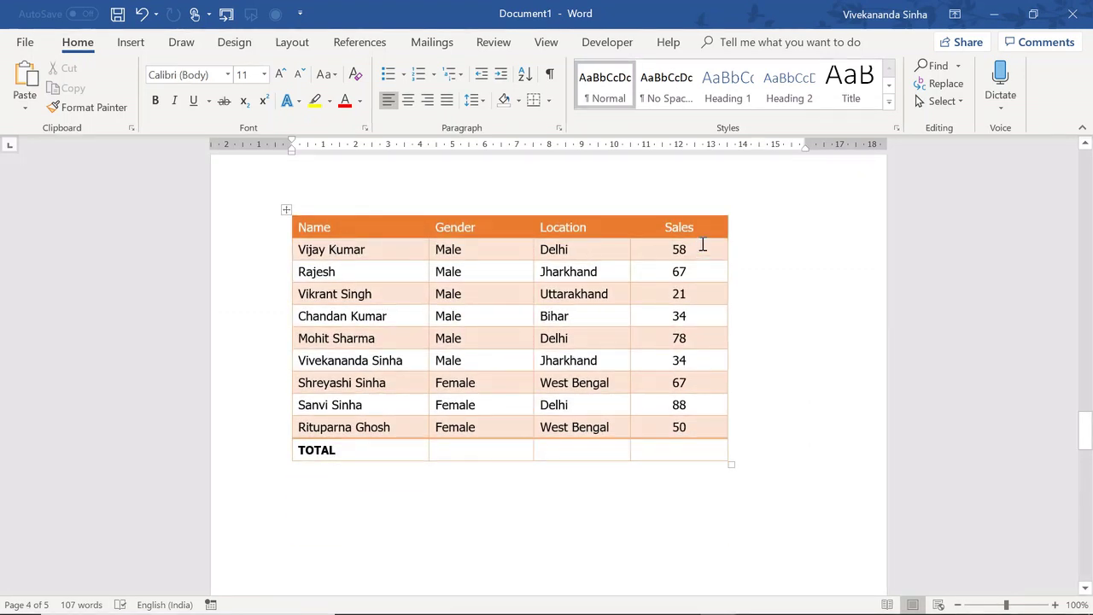
click(693, 451)
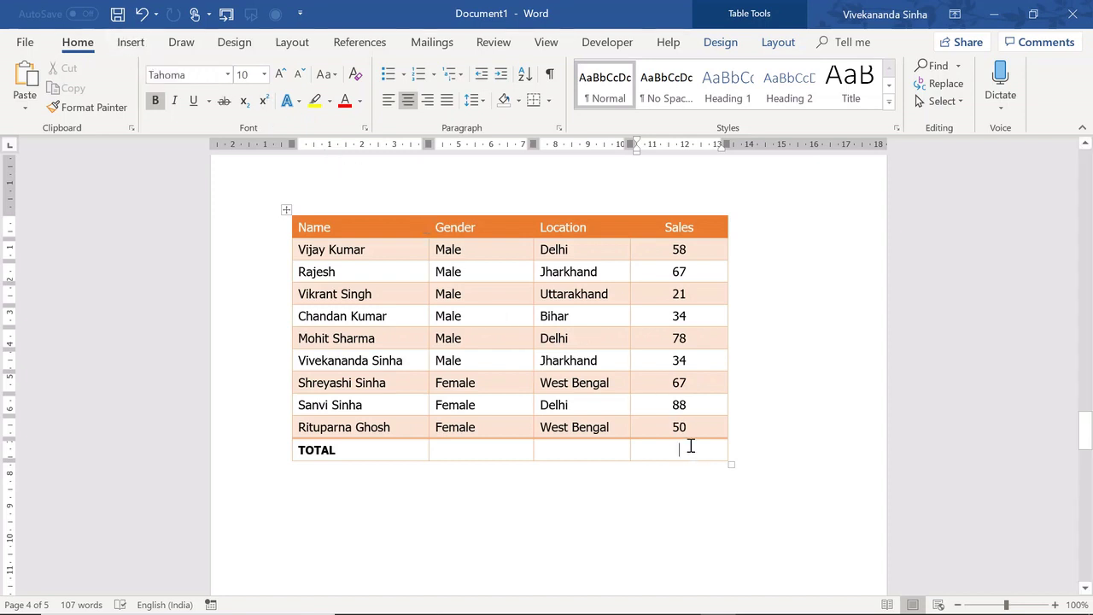
- Insert a =SUM(ABOVE) formula field via Quick Parts in the TOTAL Sales cell, giving 497
click(132, 47)
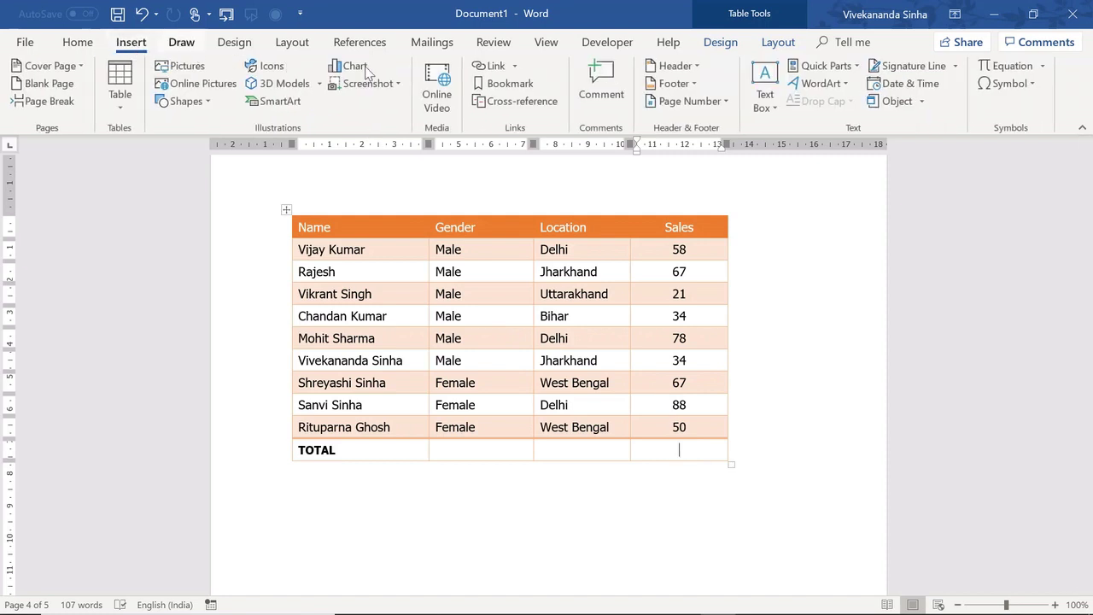
click(856, 70)
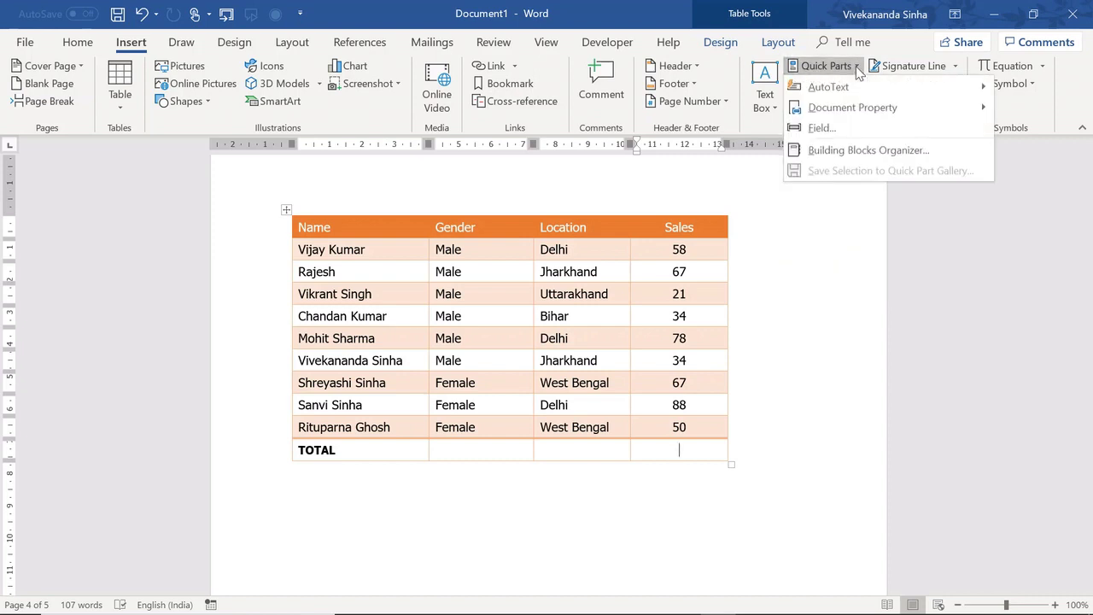
click(818, 128)
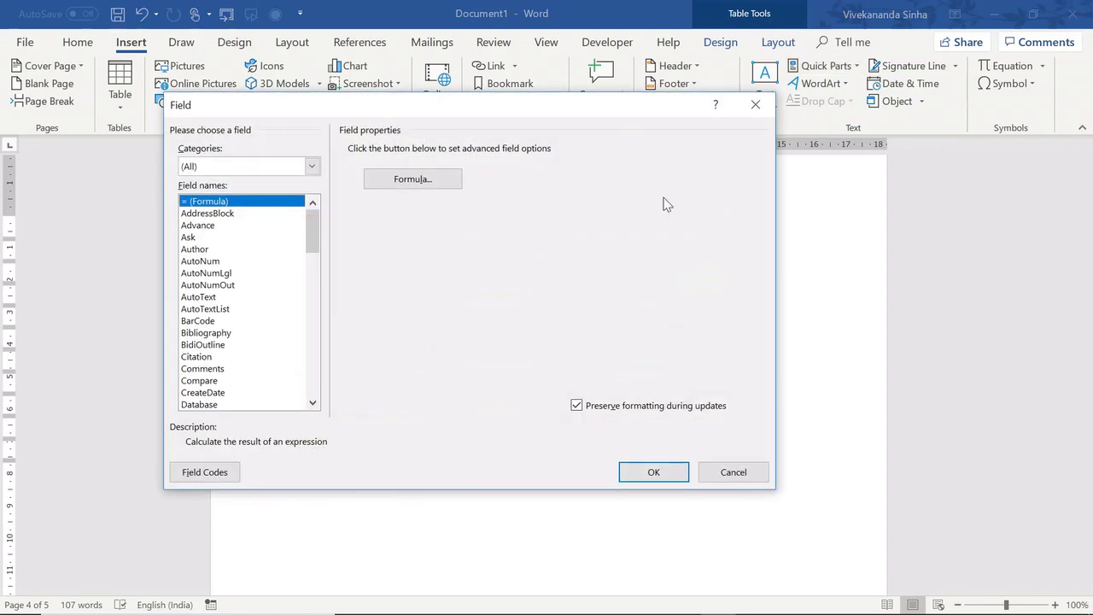
click(427, 182)
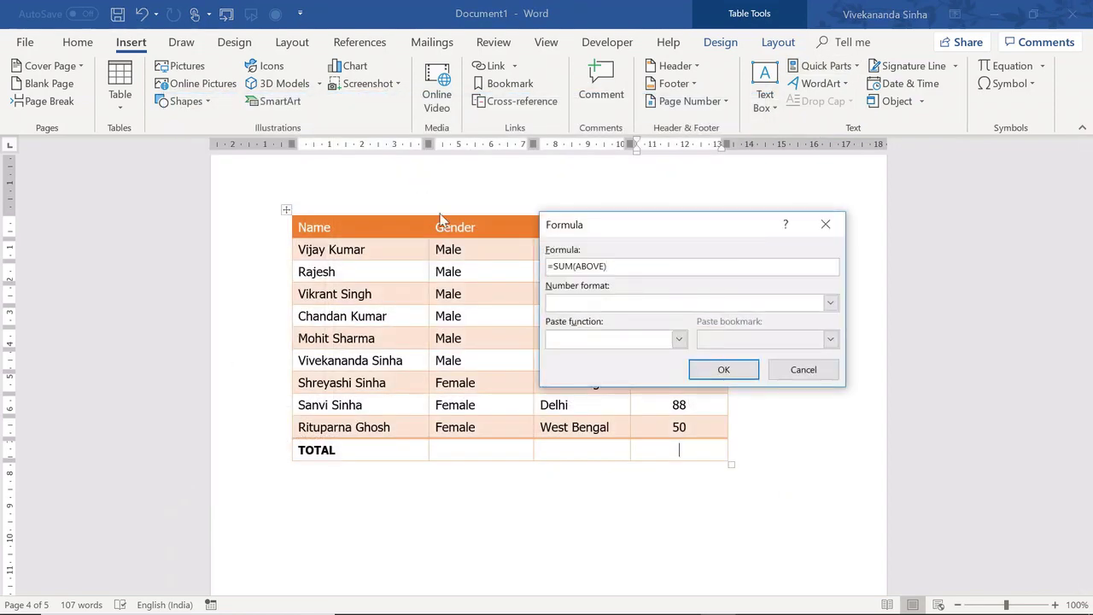
drag(623, 224, 327, 83)
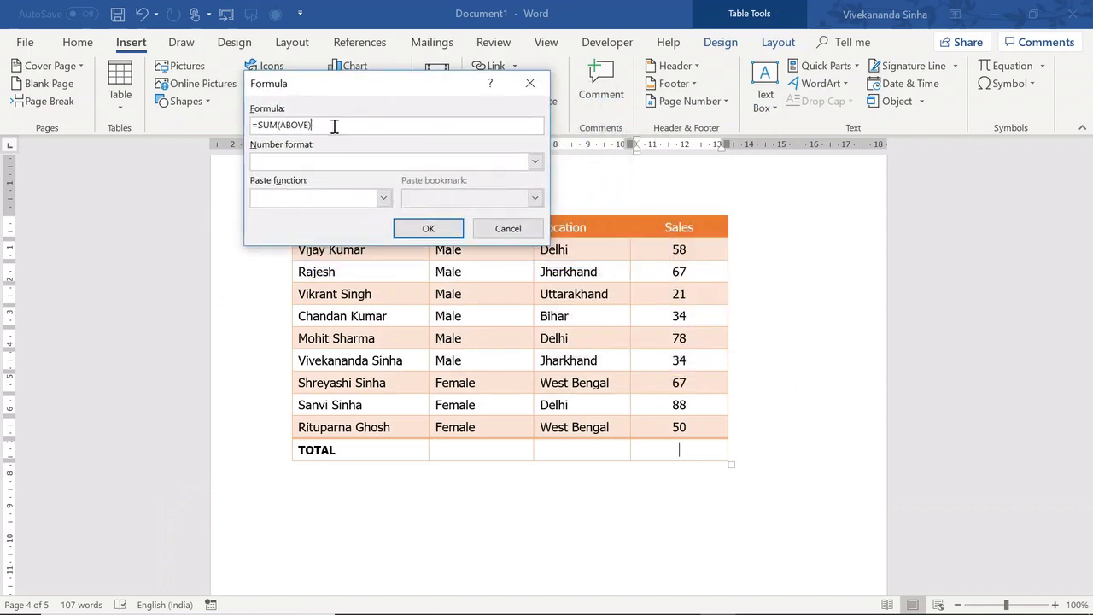
click(383, 197)
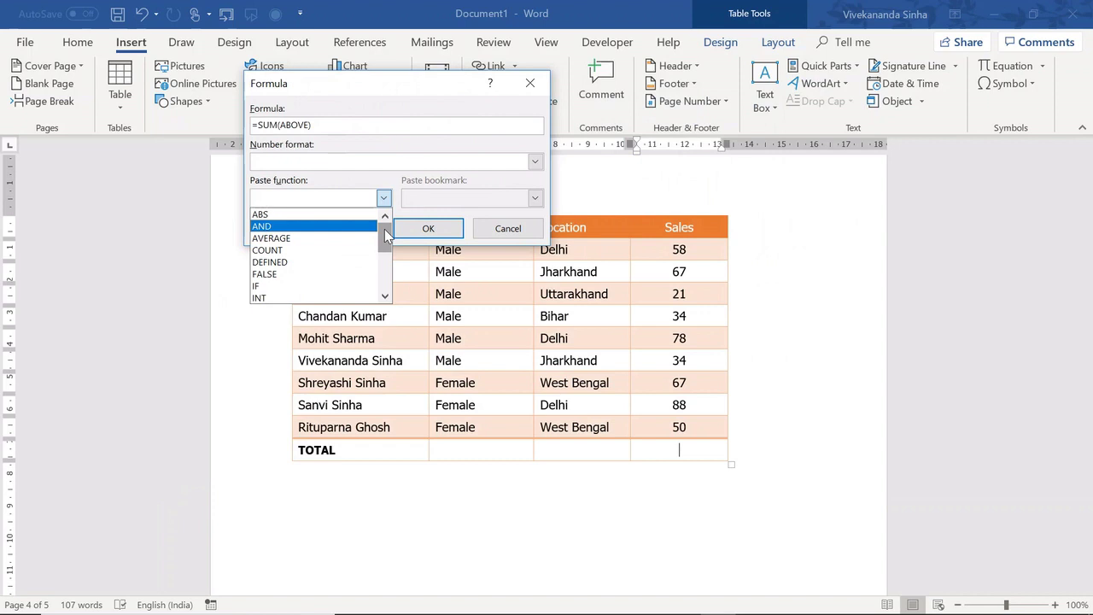
click(383, 198)
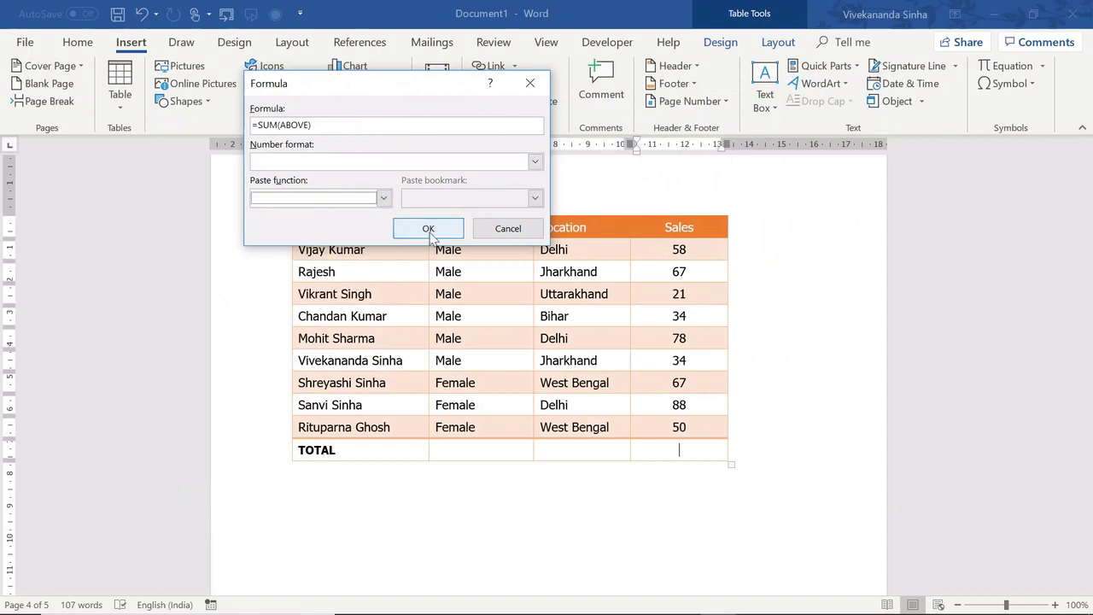
click(428, 230)
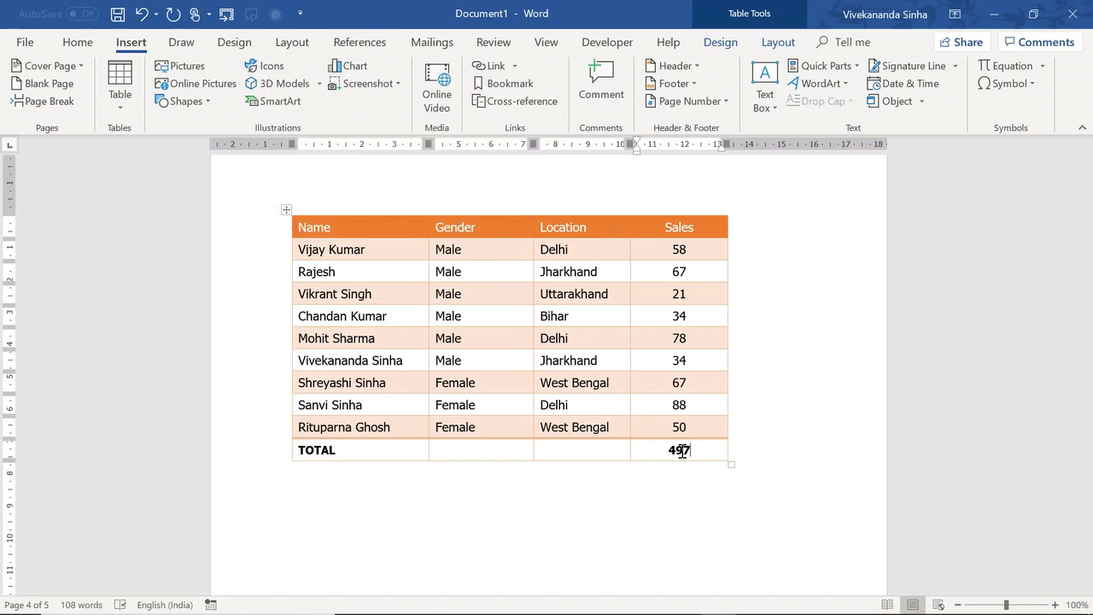
- Change Uttarakhand's sales from 21 to 50 and update the total field to 526
click(707, 294)
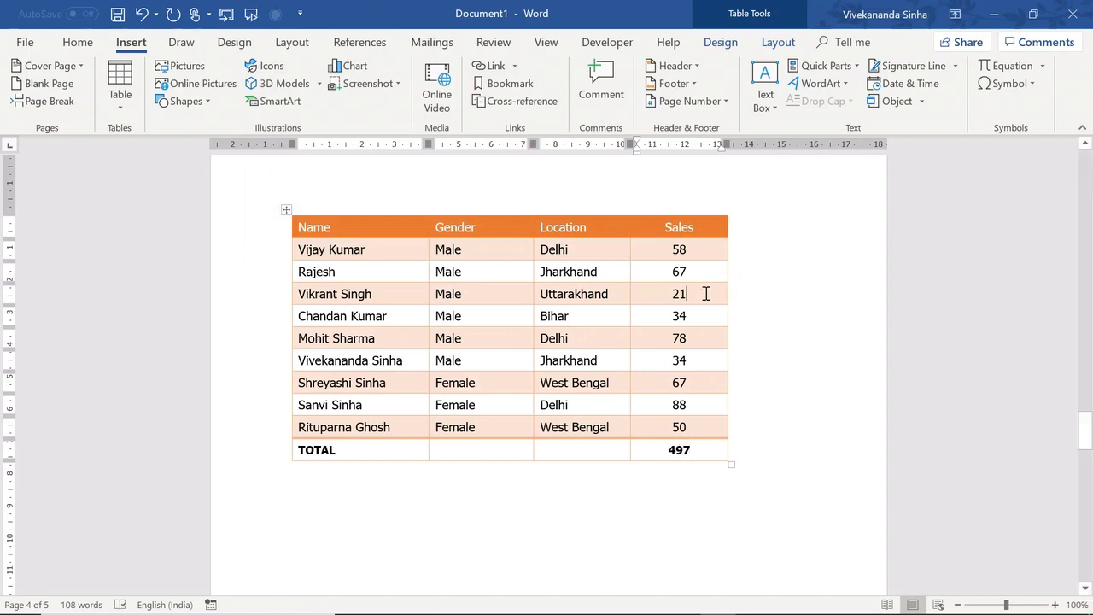
key(BackSpace)
key(BackSpace)
text(5)
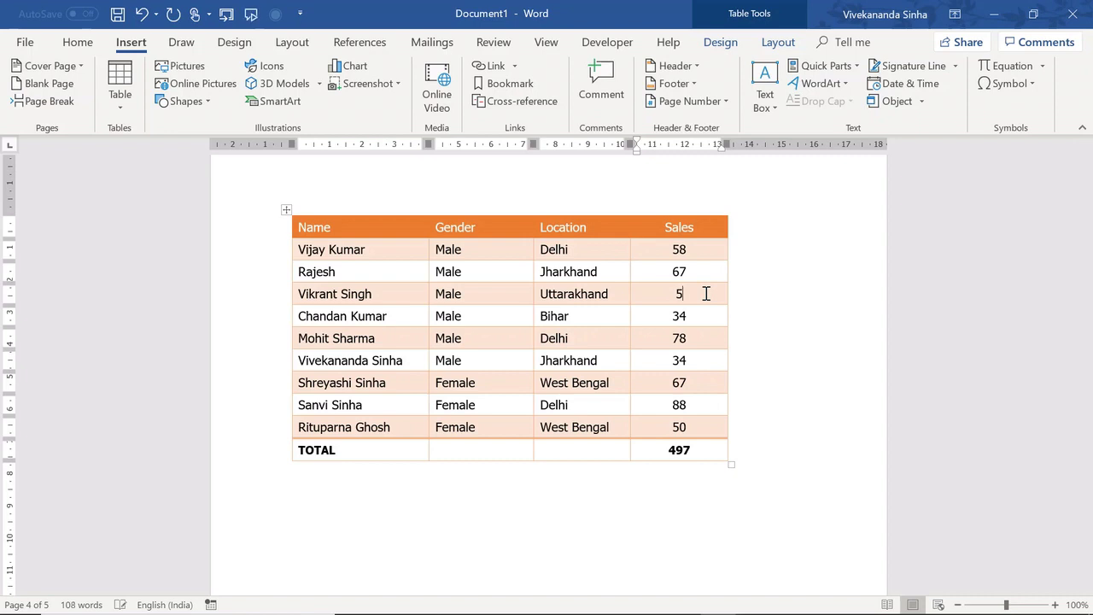
text(0)
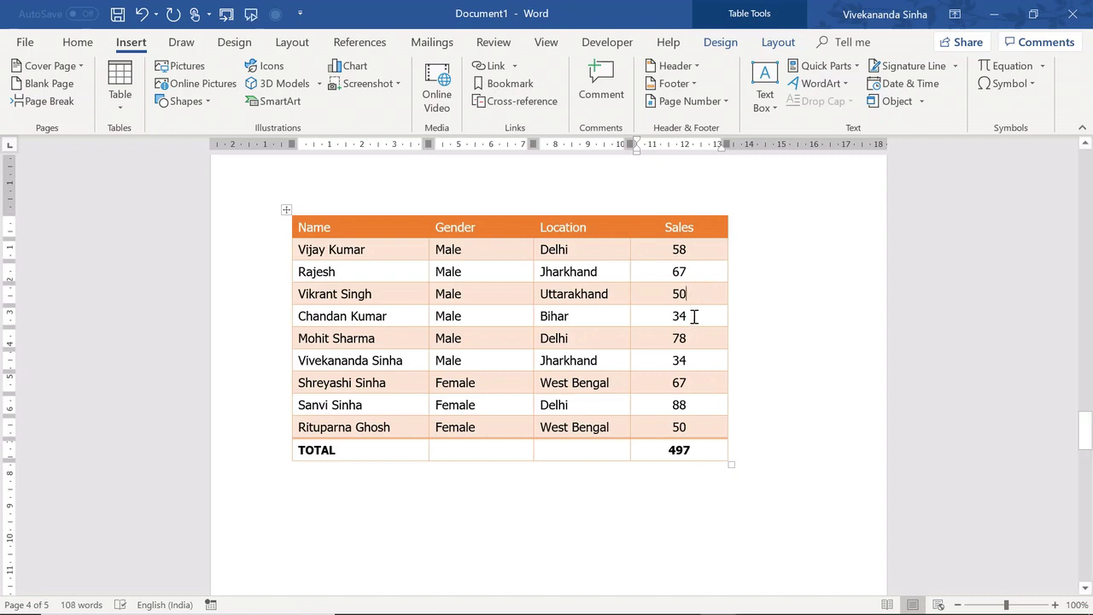
key(Down)
click(684, 449)
right_click(684, 450)
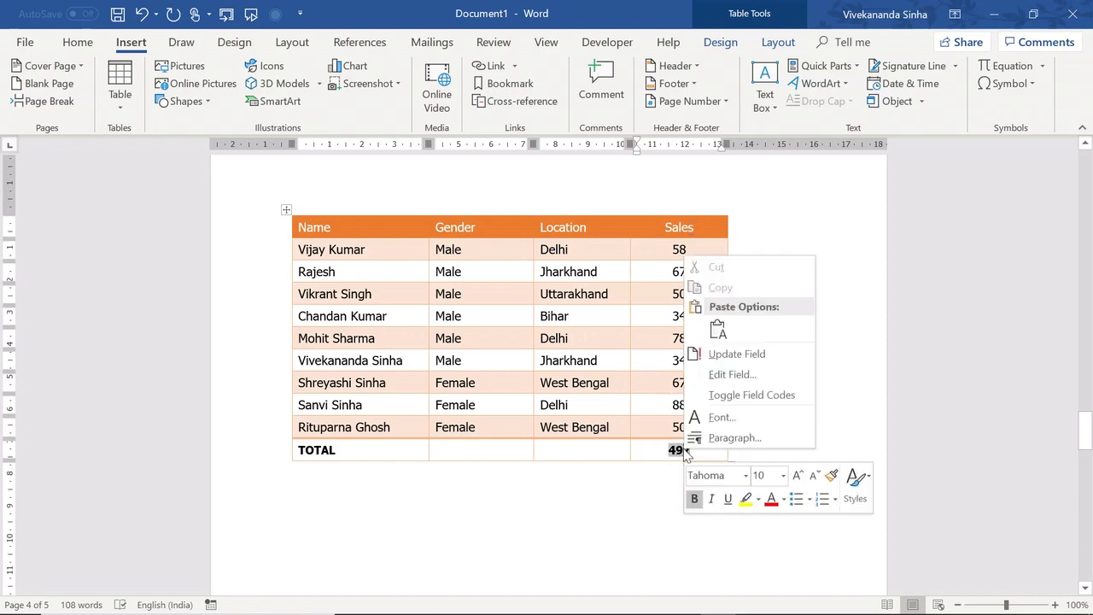
click(740, 354)
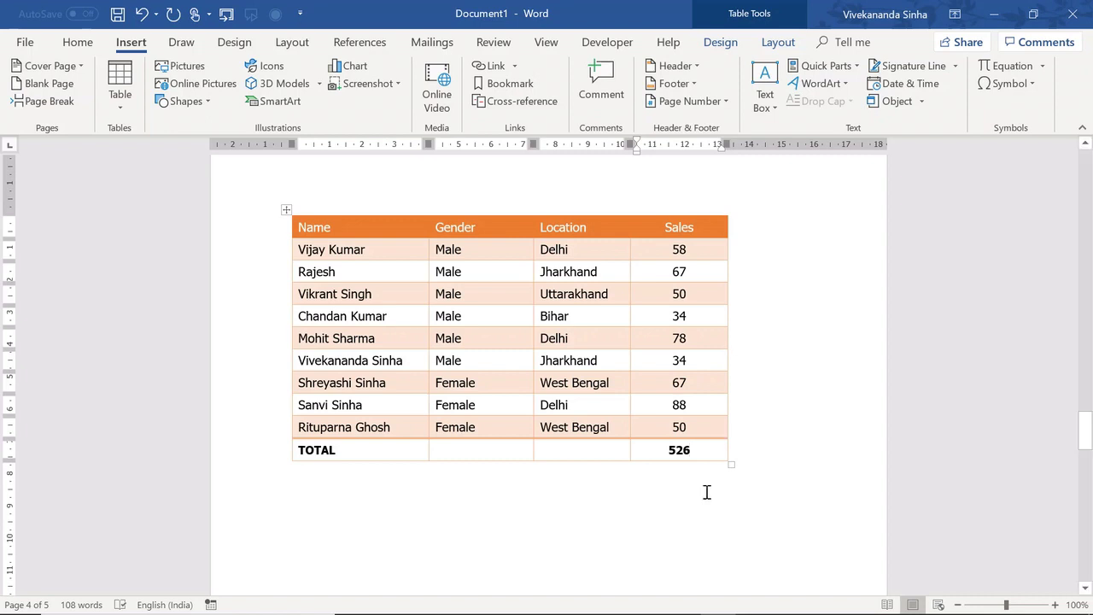
- Go to blank page 5, place the cursor there, and dismiss the Table dropdown unused
scroll(706, 491, down, 3)
scroll(706, 492, down, 3)
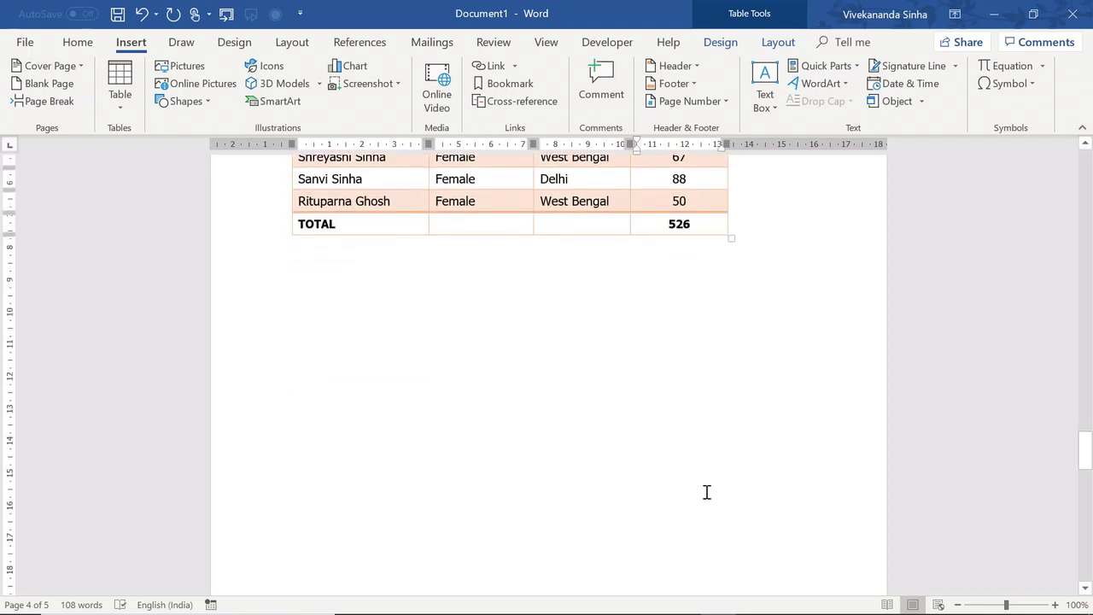
scroll(707, 492, down, 3)
scroll(706, 492, down, 3)
scroll(707, 492, down, 3)
scroll(706, 491, down, 3)
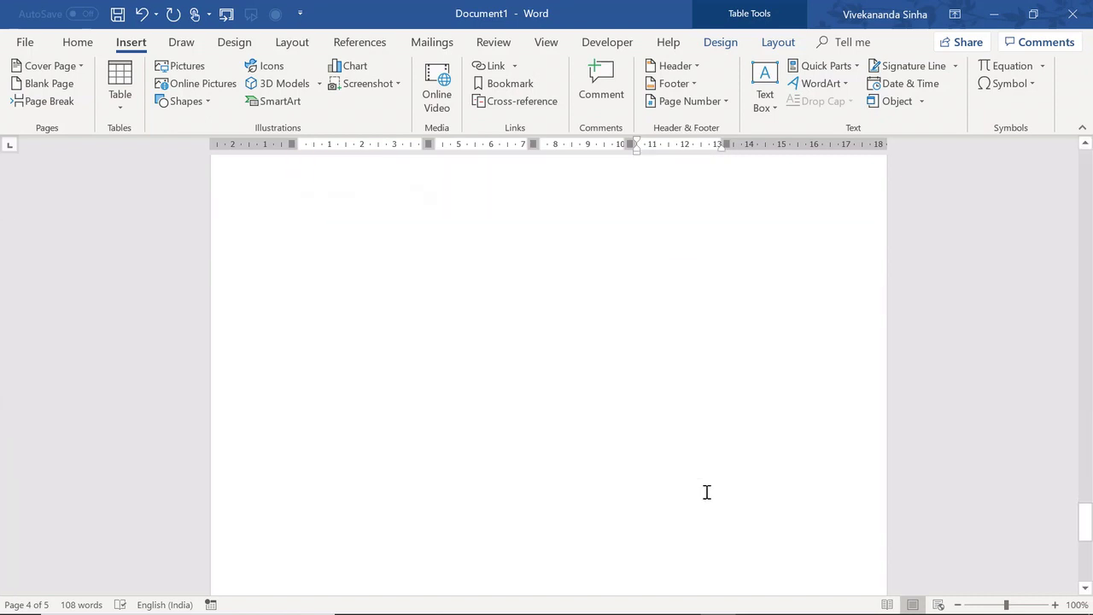
scroll(564, 428, up, 3)
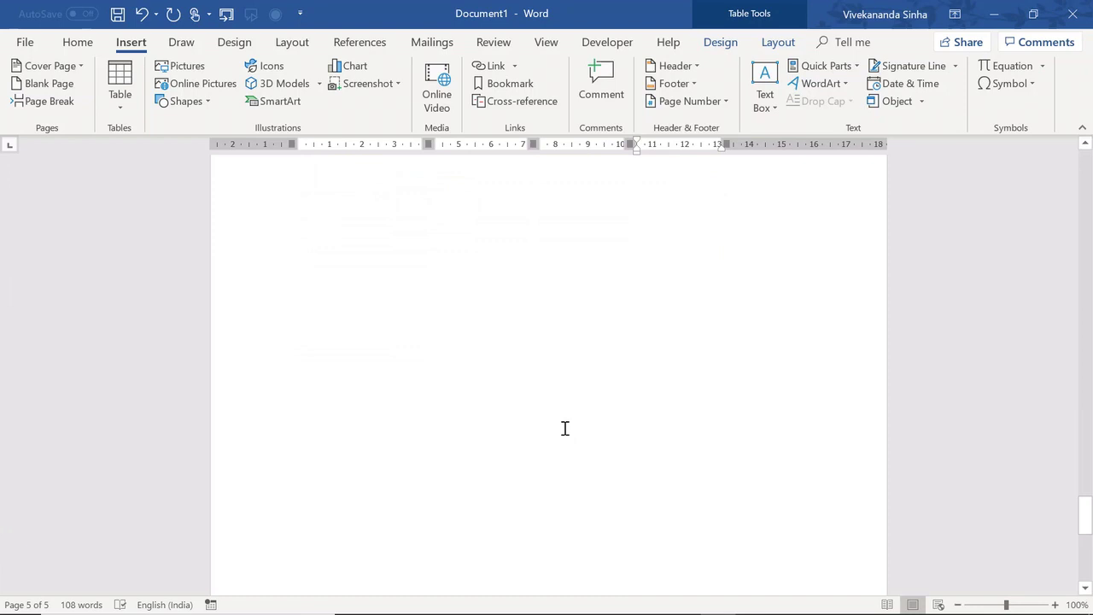
click(352, 404)
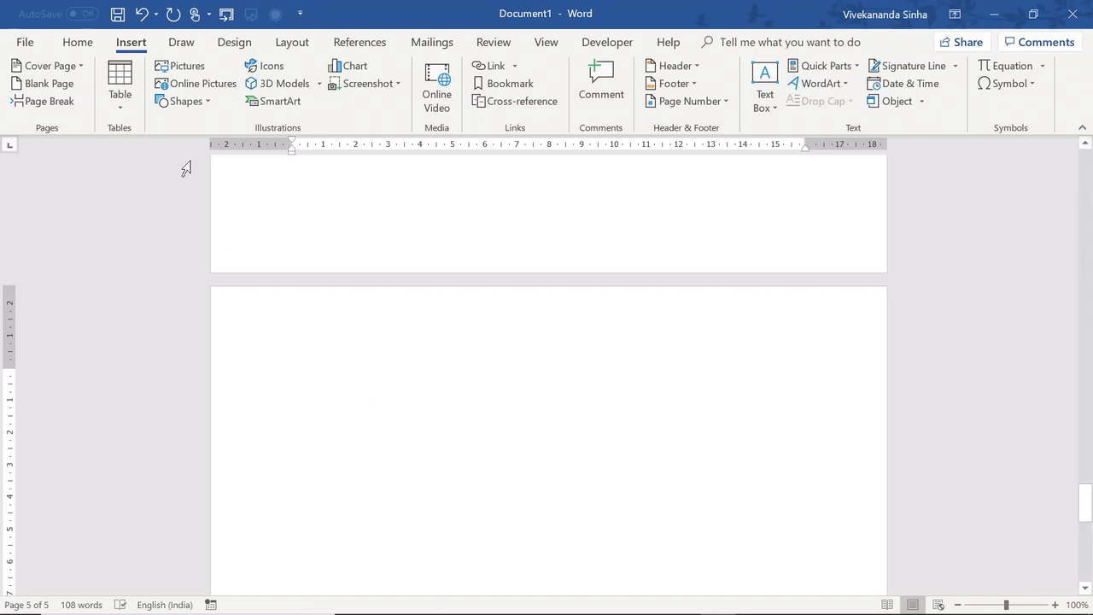
click(125, 102)
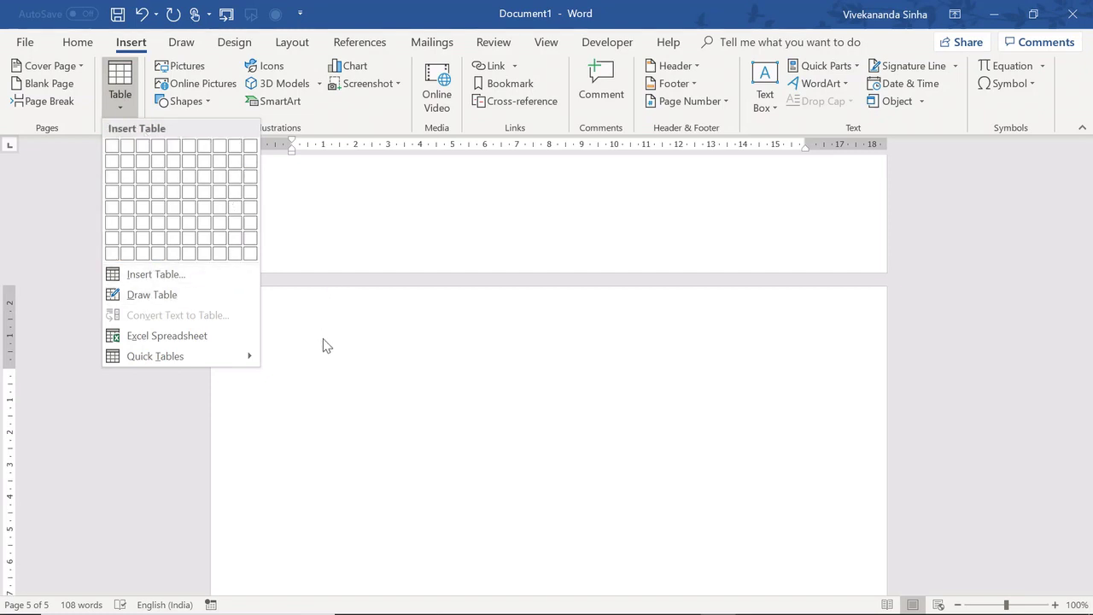
click(315, 364)
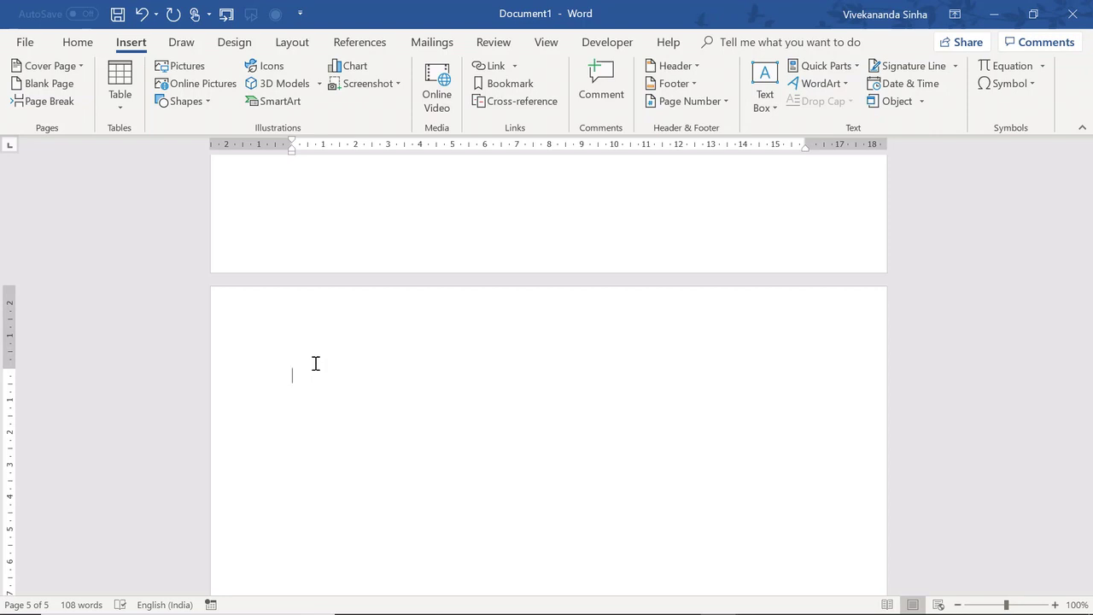
- Create a three-column table by typing + Tab + Tab + Tab + and Enter
text(+)
key(Tab)
text(+)
key(Tab)
text(+)
key(Tab)
text(+)
key(Return)
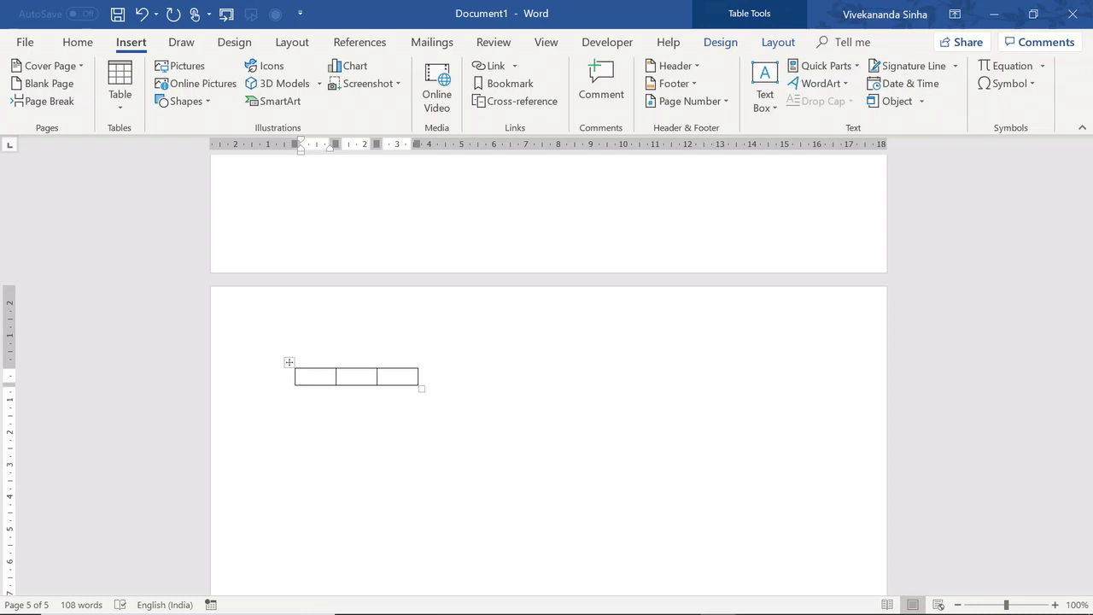
- Add two more rows with Tab, then add an empty line below the table
key(Tab)
key(Tab)
key(Tab)
key(Tab)
key(Tab)
key(Tab)
key(Tab)
key(Tab)
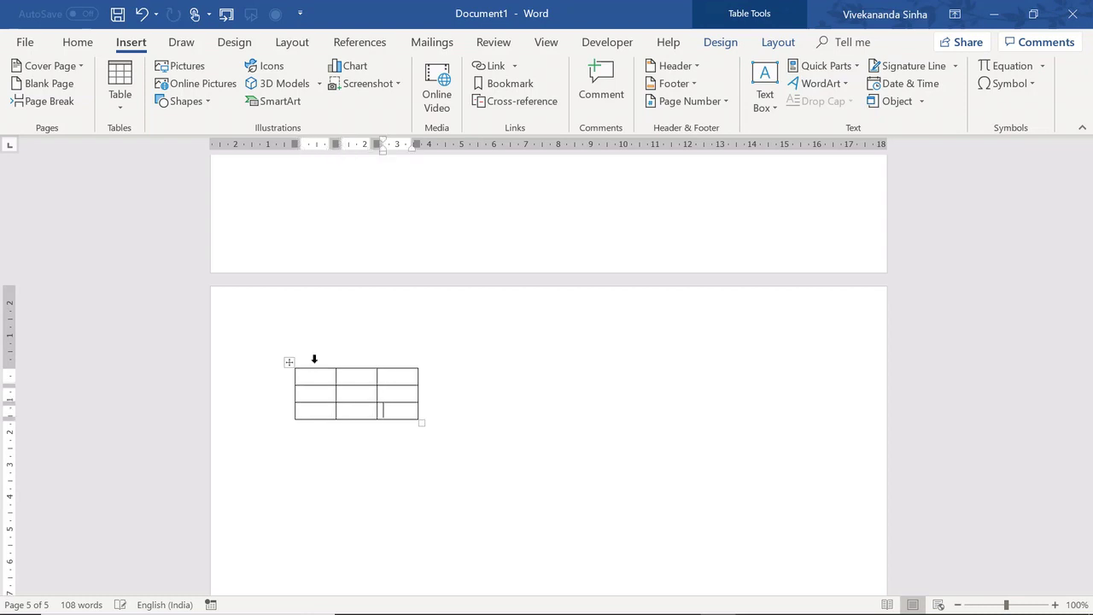
key(Tab)
key(Tab)
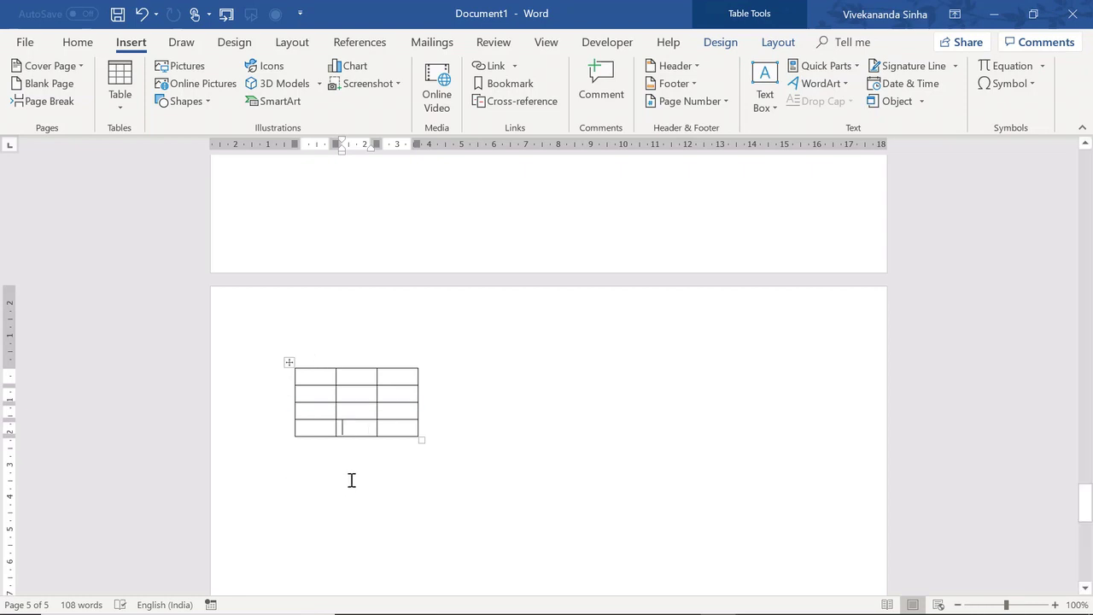
click(350, 474)
key(Return)
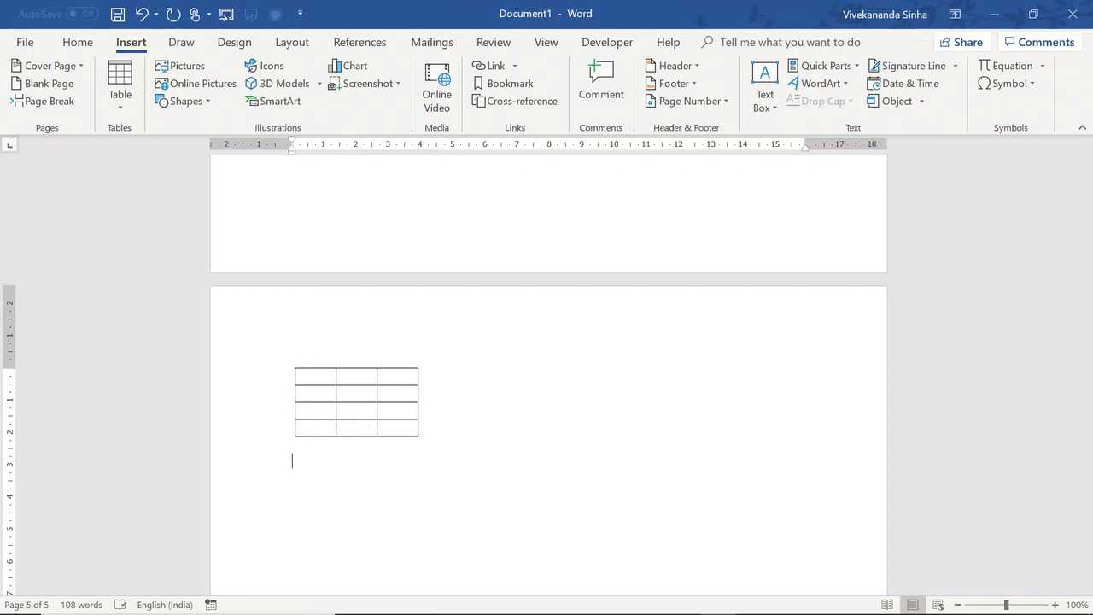
- Turn a tab-separated '+ + +' line into a second two-column table, extended to five rows
text(+)
key(Tab)
text(+)
key(Tab)
text(+)
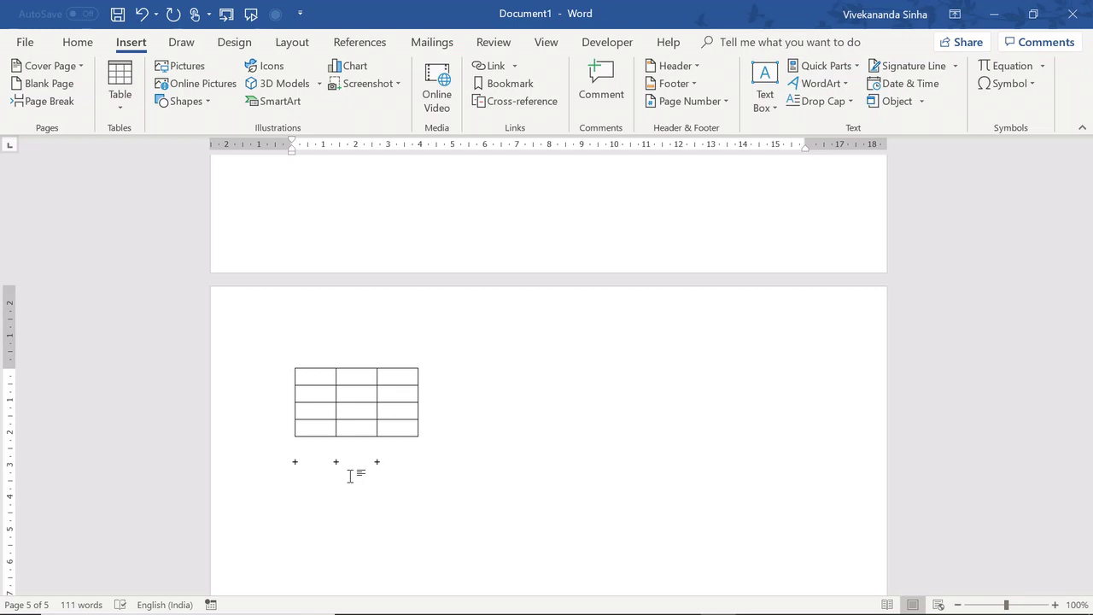
key(Return)
key(BackSpace)
key(Return)
key(Tab)
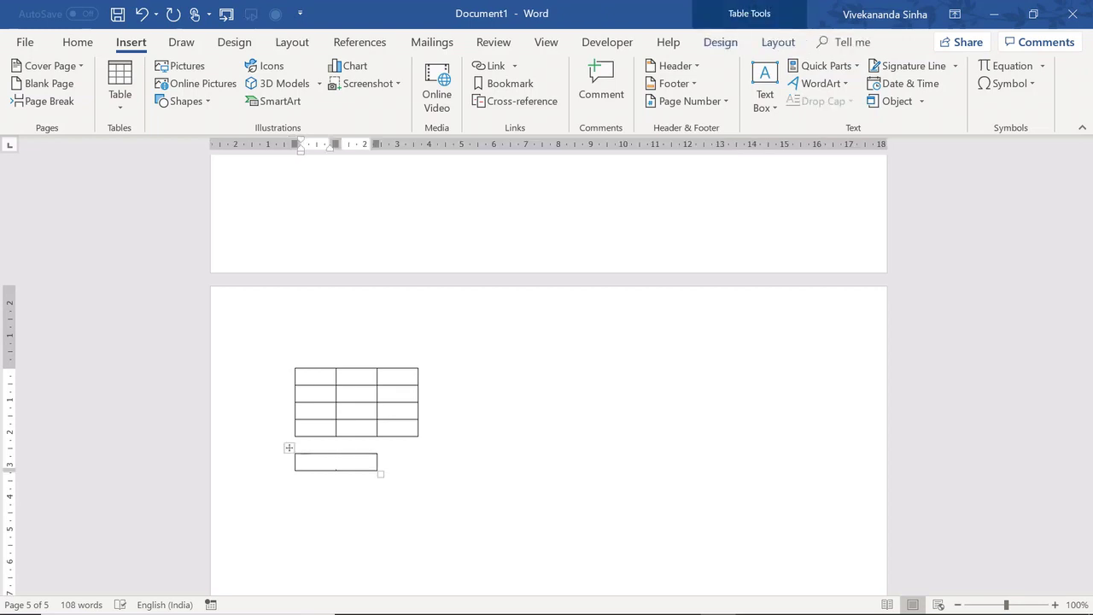
key(Tab)
key(Tab)
key(Tab)
key(Tab)
key(Tab)
key(Tab)
key(Tab)
key(Tab)
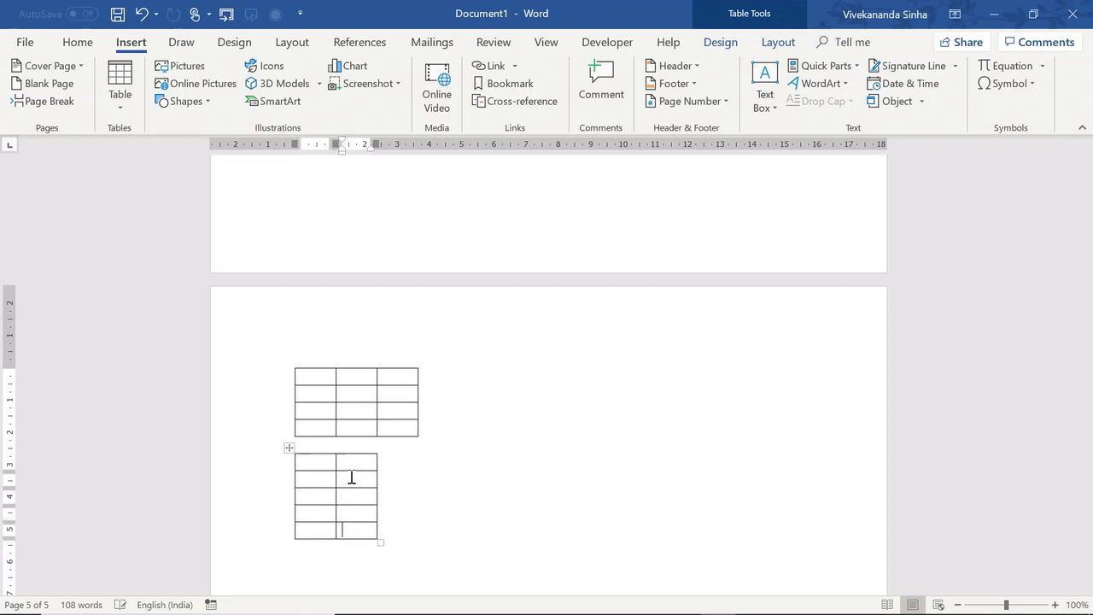